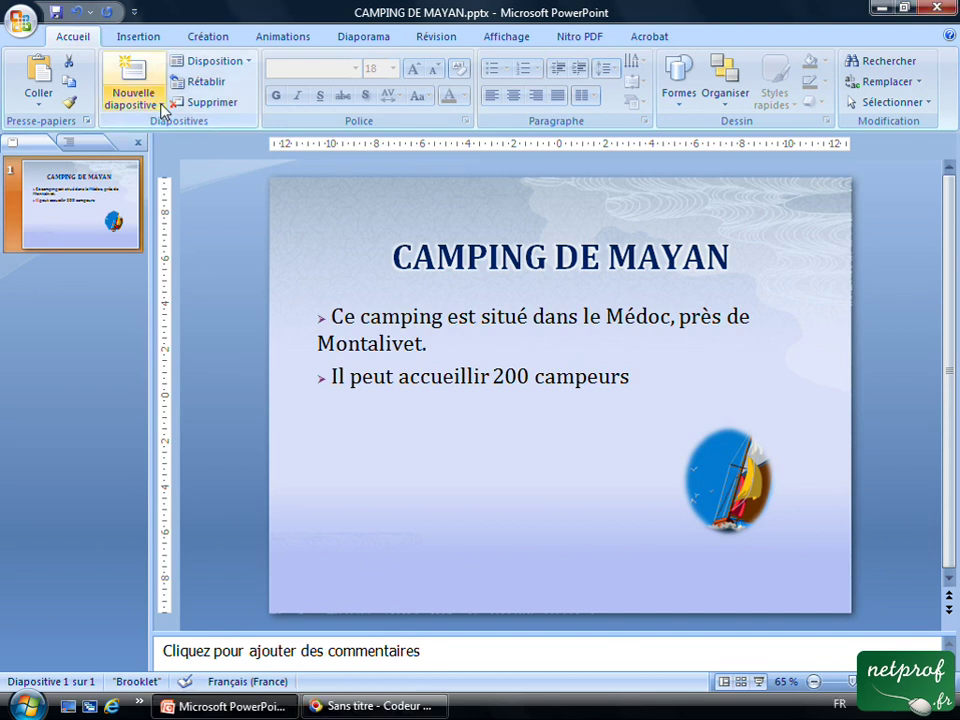
Step: Add a blank (Vide) slide 2 after the title slide, then return to slide 1
{"action": "left_click", "coordinate": [163, 108]}
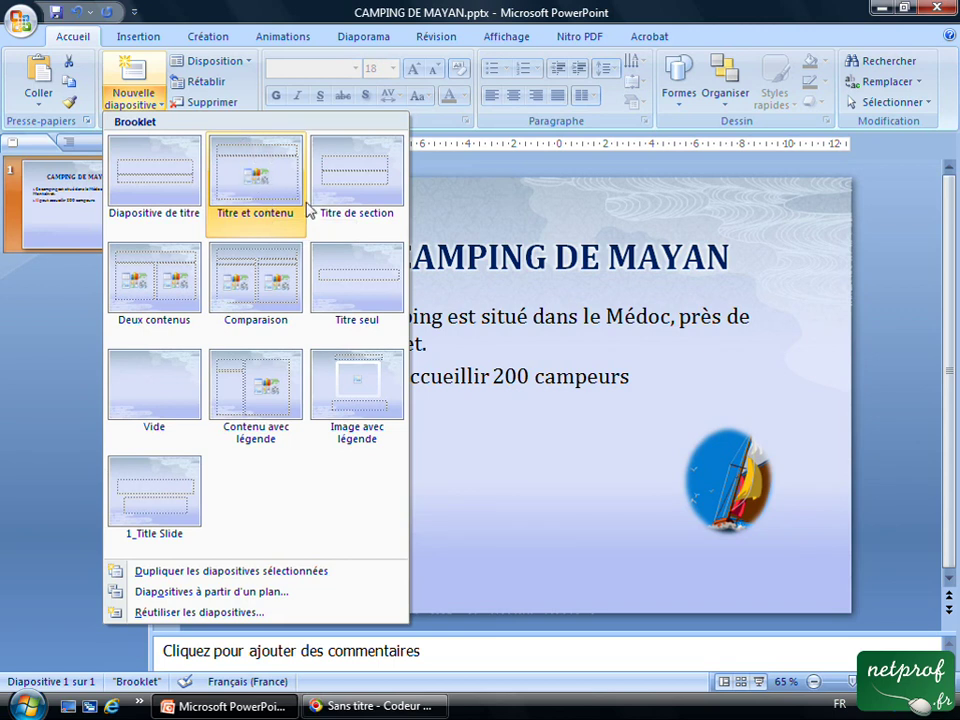
{"action": "left_click", "coordinate": [160, 374]}
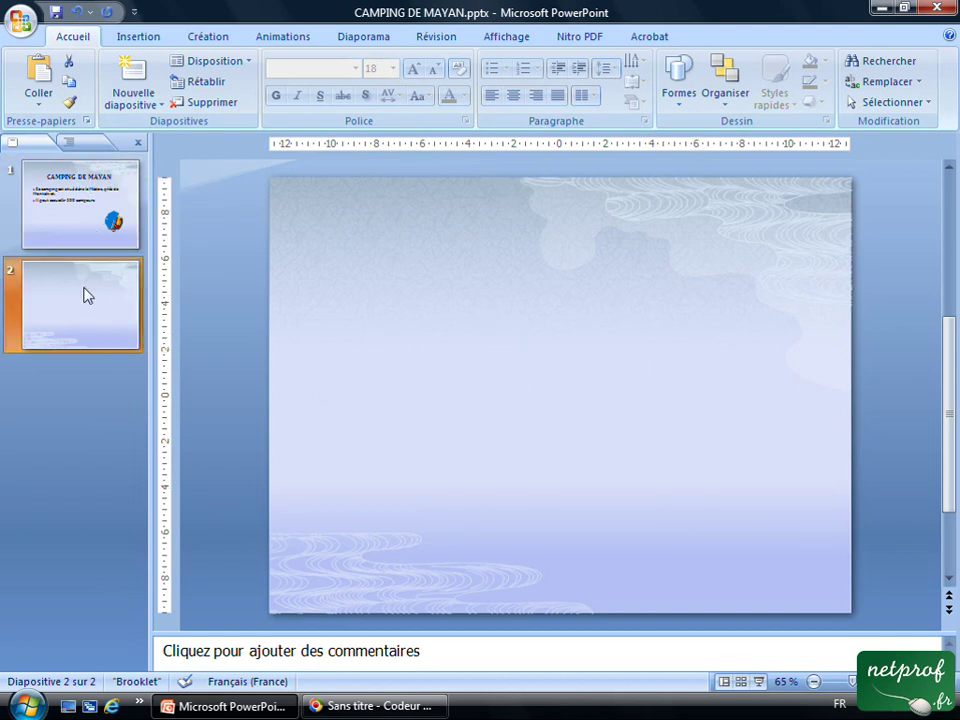
{"action": "left_click", "coordinate": [93, 183]}
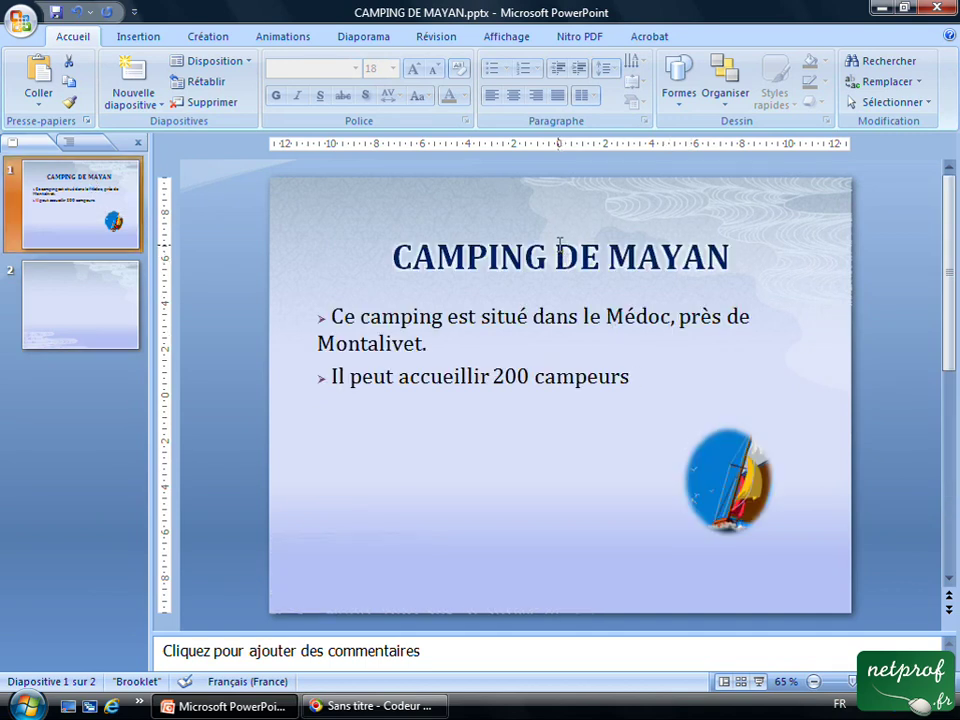
Step: Copy the CAMPING DE MAYAN title box from slide 1 and paste it onto slide 2
{"action": "left_click", "coordinate": [558, 254]}
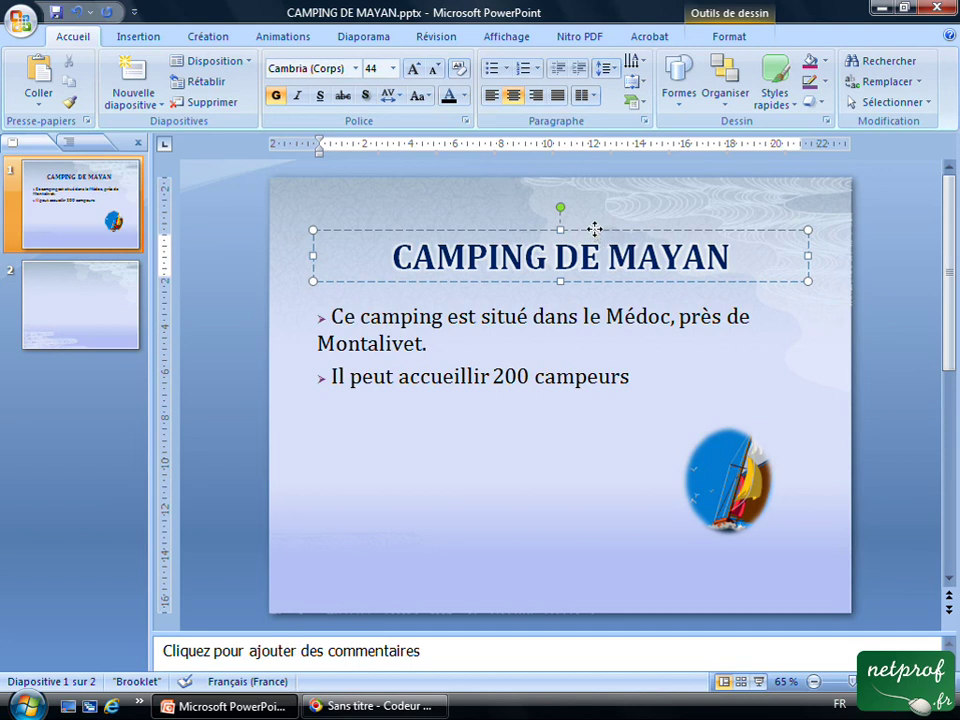
{"action": "right_click", "coordinate": [594, 229]}
{"action": "left_click", "coordinate": [648, 262]}
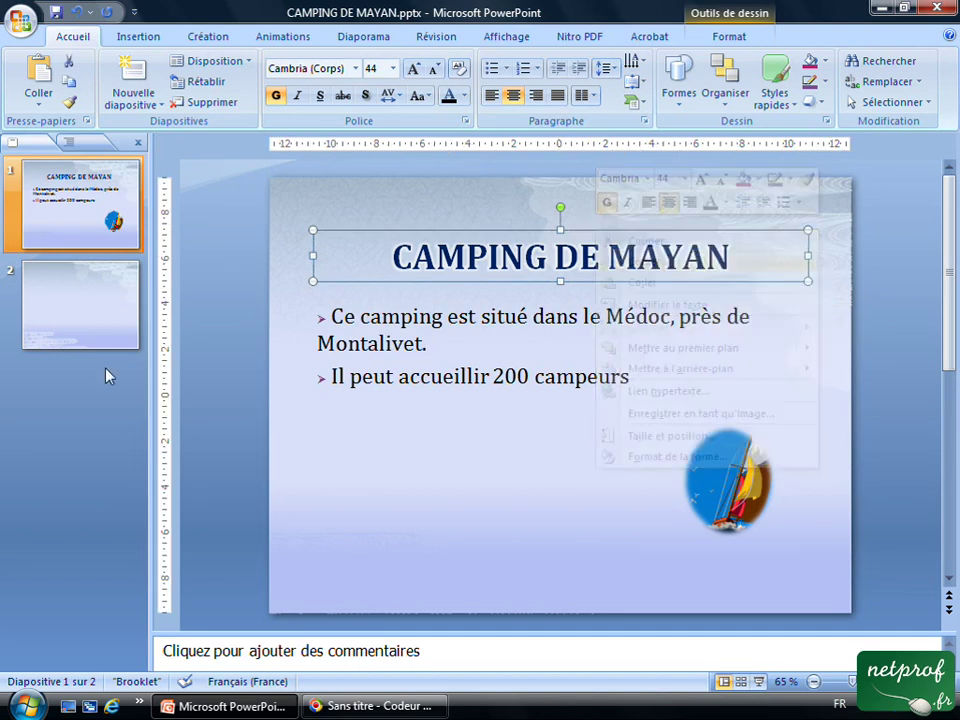
{"action": "left_click", "coordinate": [71, 326]}
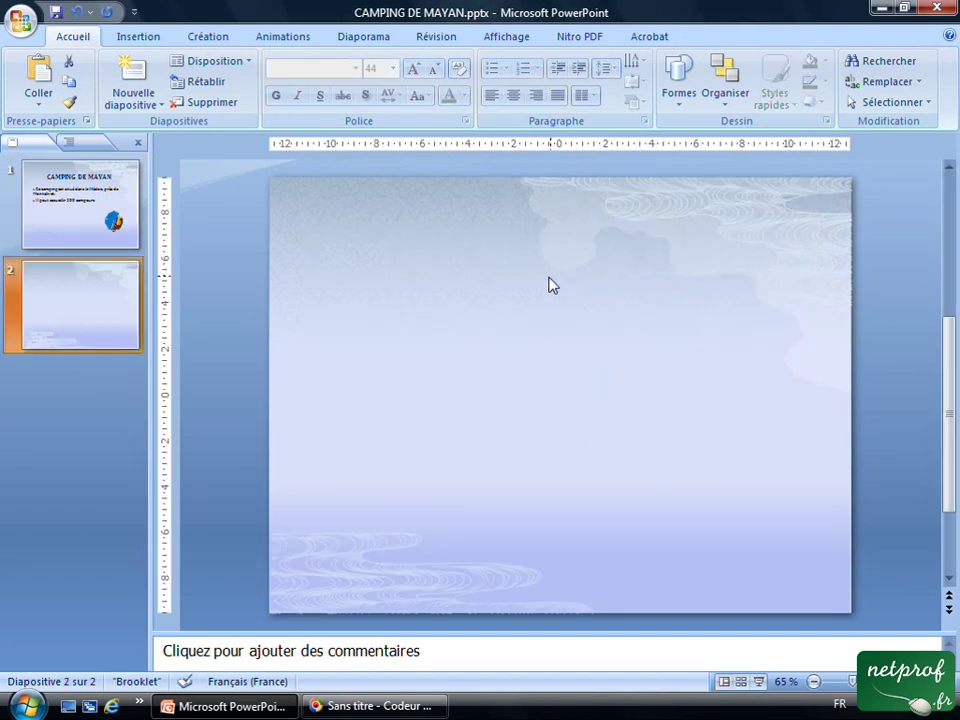
{"action": "right_click", "coordinate": [510, 288]}
{"action": "left_click", "coordinate": [563, 333]}
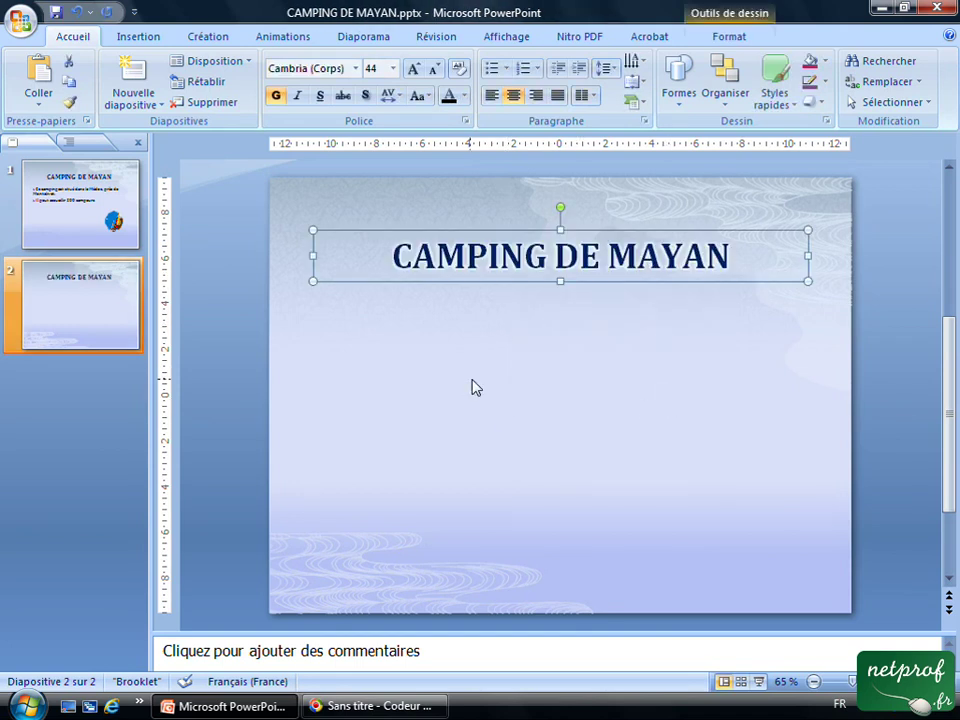
{"action": "left_click", "coordinate": [476, 343]}
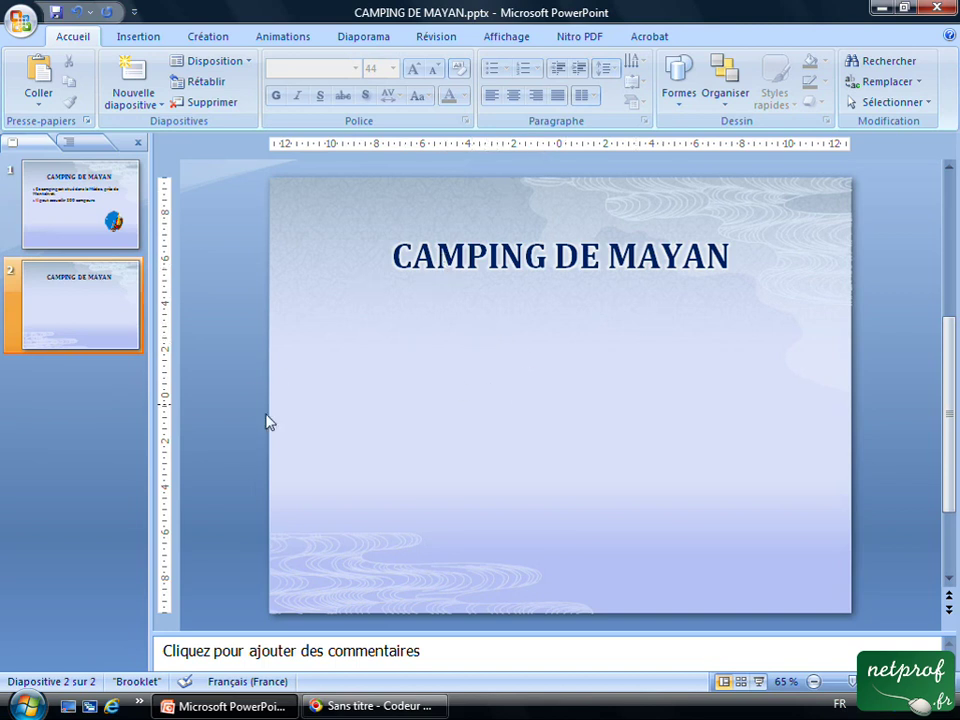
Step: Draw a Rectangle shape just below the CAMPING DE MAYAN title on slide 2
{"action": "left_click", "coordinate": [680, 100]}
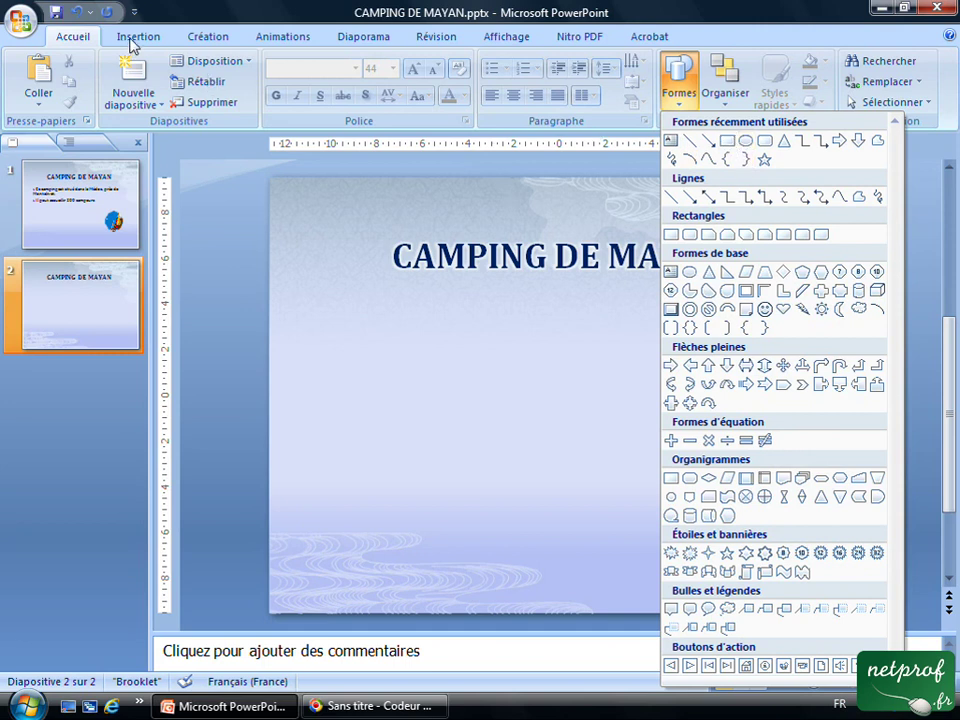
{"action": "left_click", "coordinate": [727, 158]}
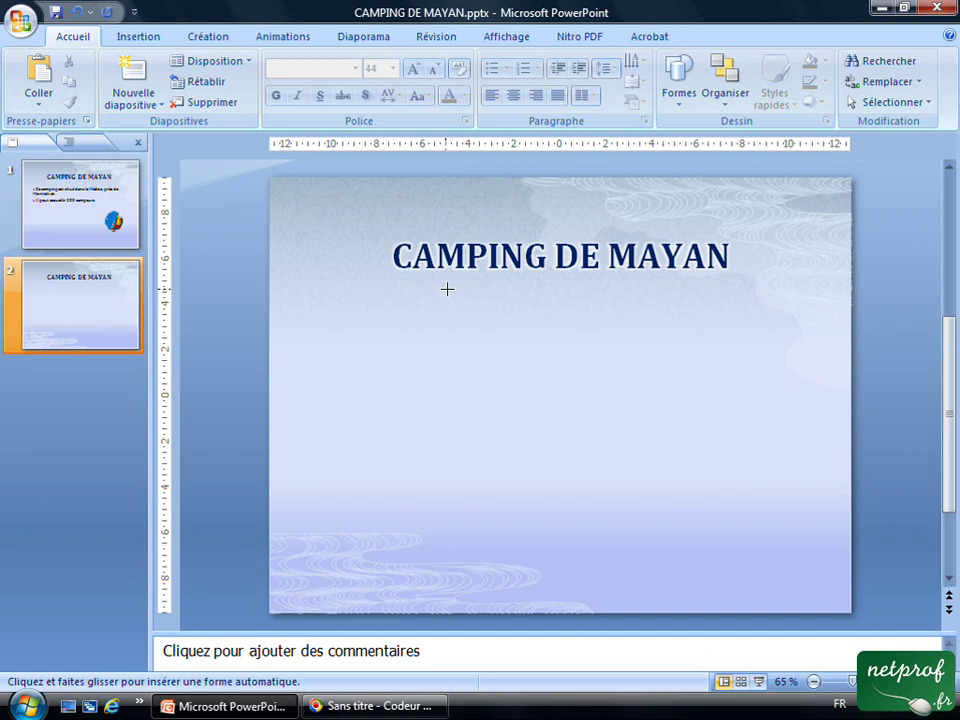
{"action": "left_click_drag", "start_coordinate": [451, 285], "coordinate": [694, 313]}
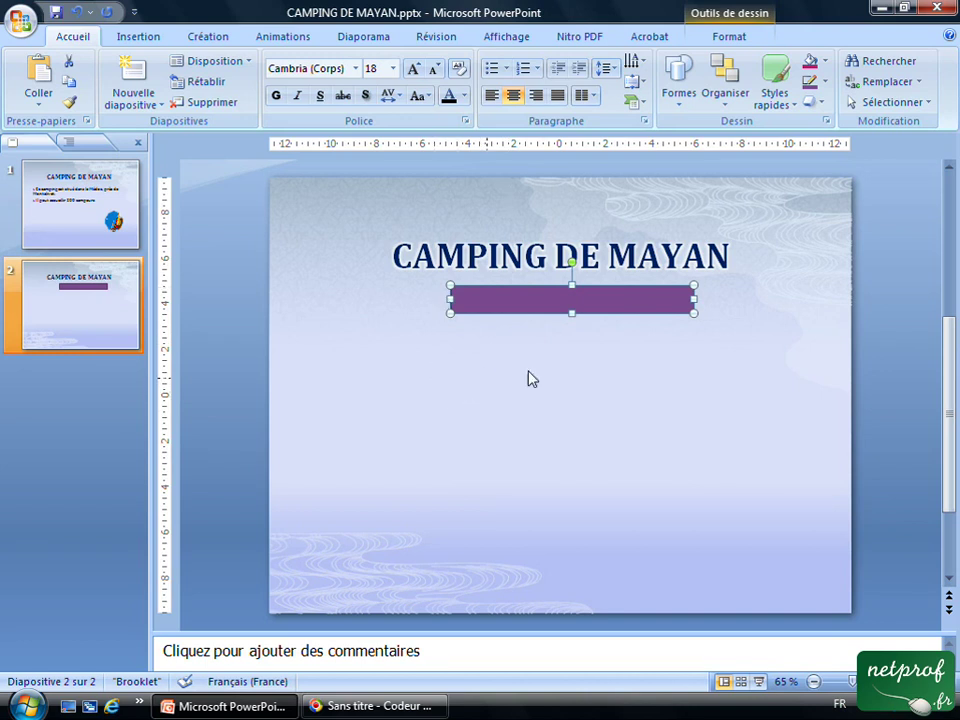
{"action": "left_click", "coordinate": [428, 373]}
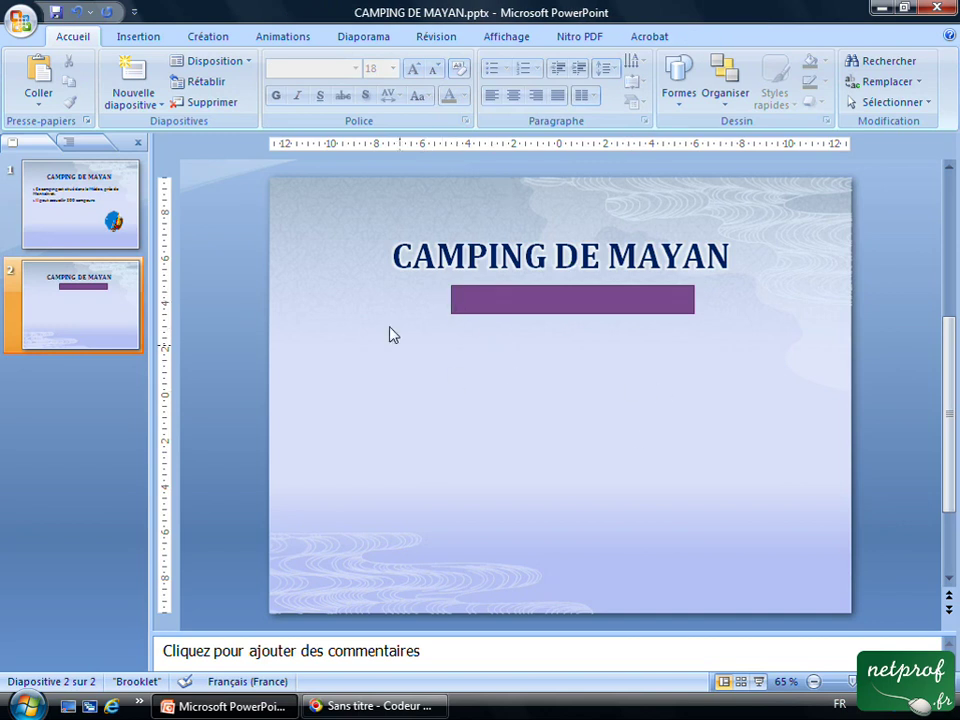
Step: Apply a blue Styles rapides fill theme to the rectangle
{"action": "left_click", "coordinate": [484, 301]}
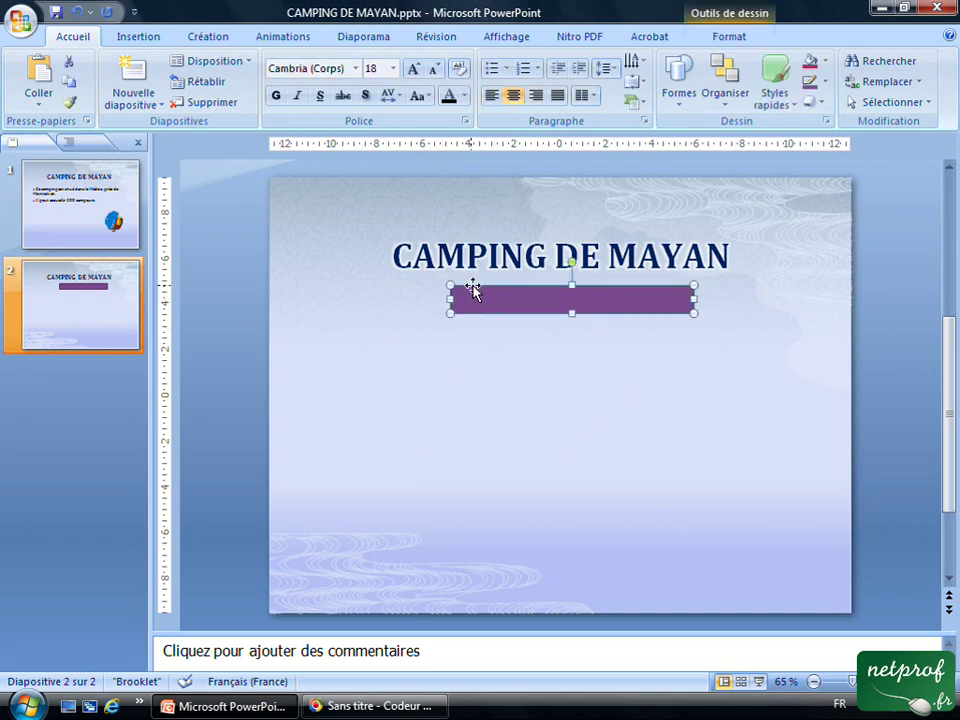
{"action": "left_click", "coordinate": [456, 338]}
{"action": "left_click", "coordinate": [455, 297]}
{"action": "left_click", "coordinate": [788, 104]}
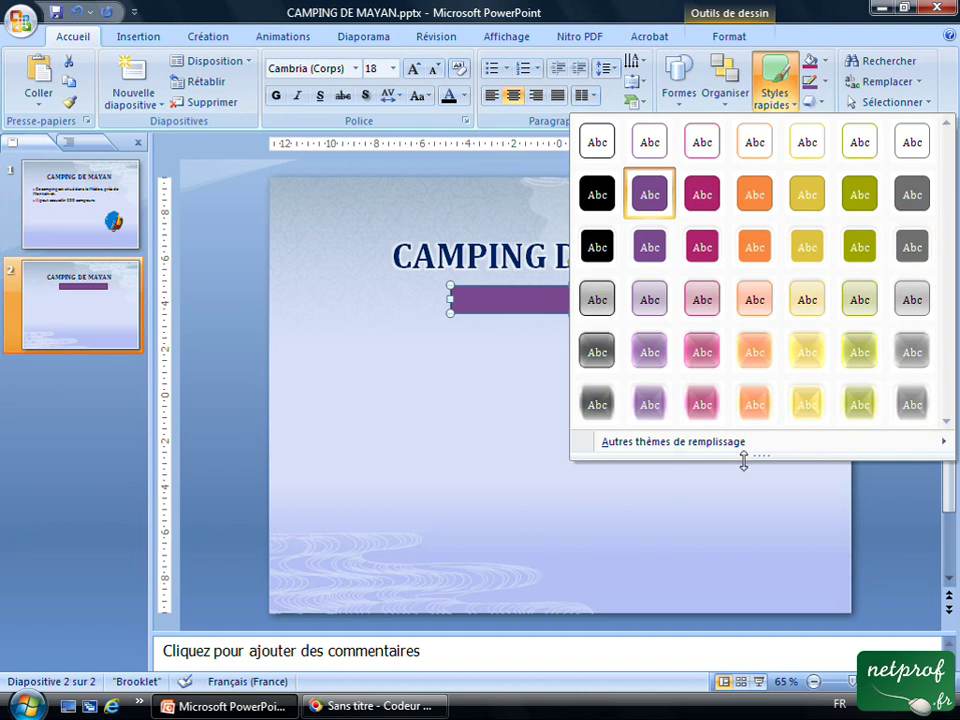
{"action": "mouse_move", "coordinate": [673, 441]}
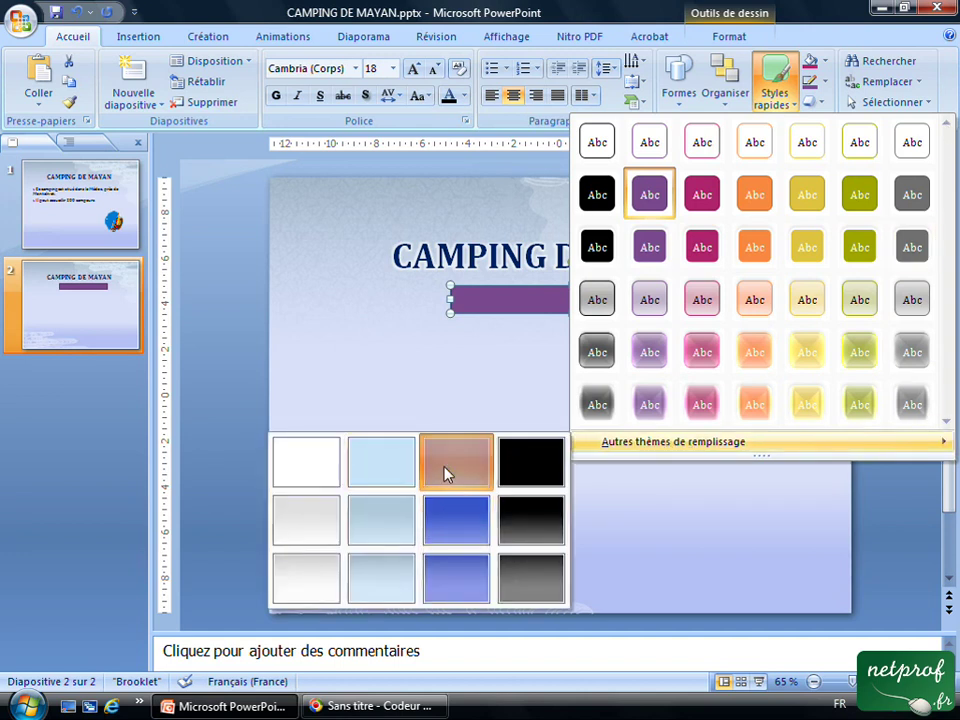
{"action": "left_click", "coordinate": [455, 462]}
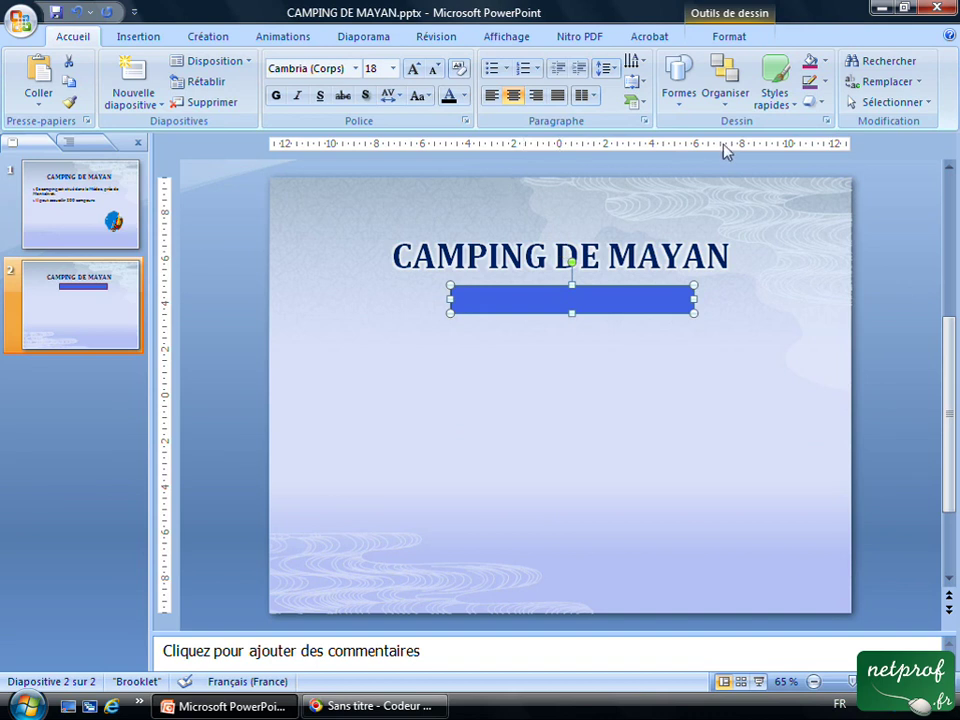
Step: Change the rectangle's shape fill, trying light and dark blue, finally to grey
{"action": "left_click", "coordinate": [824, 61]}
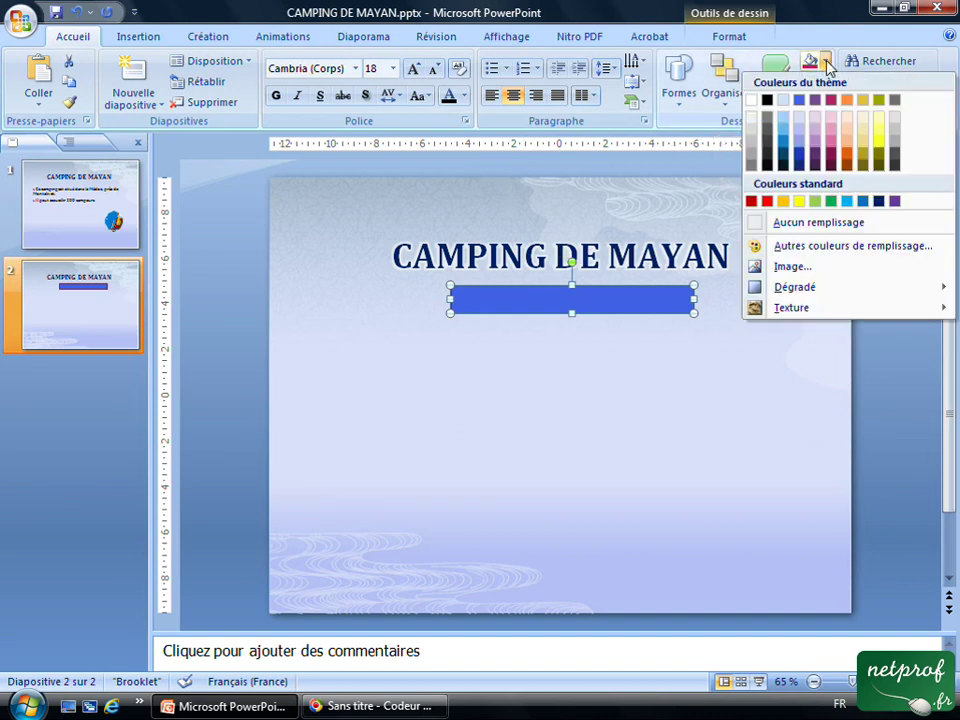
{"action": "left_click", "coordinate": [784, 100]}
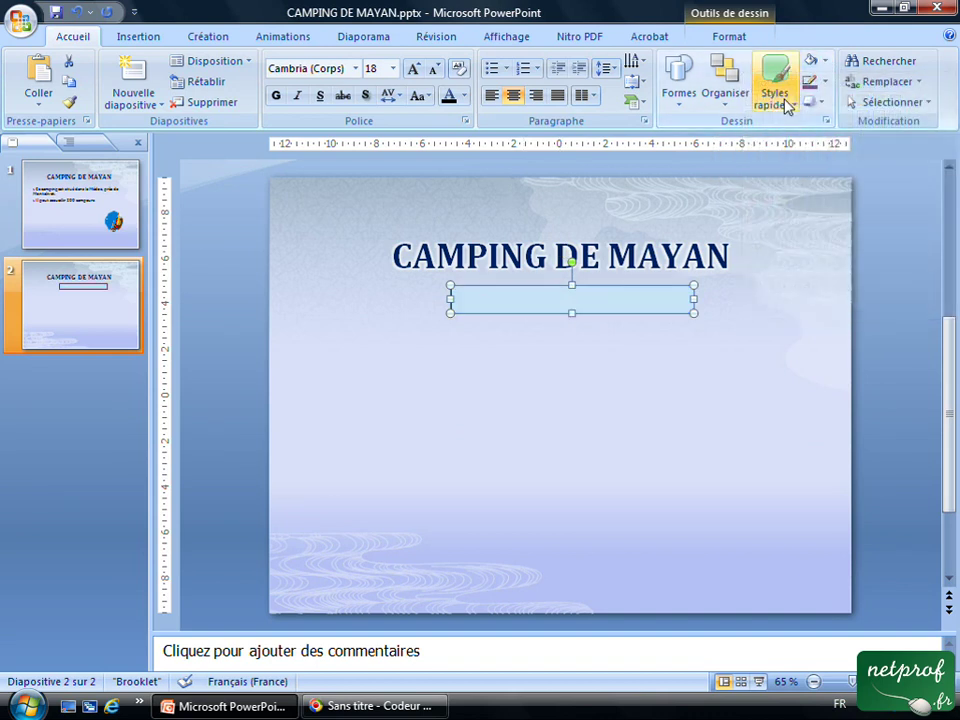
{"action": "left_click", "coordinate": [825, 62]}
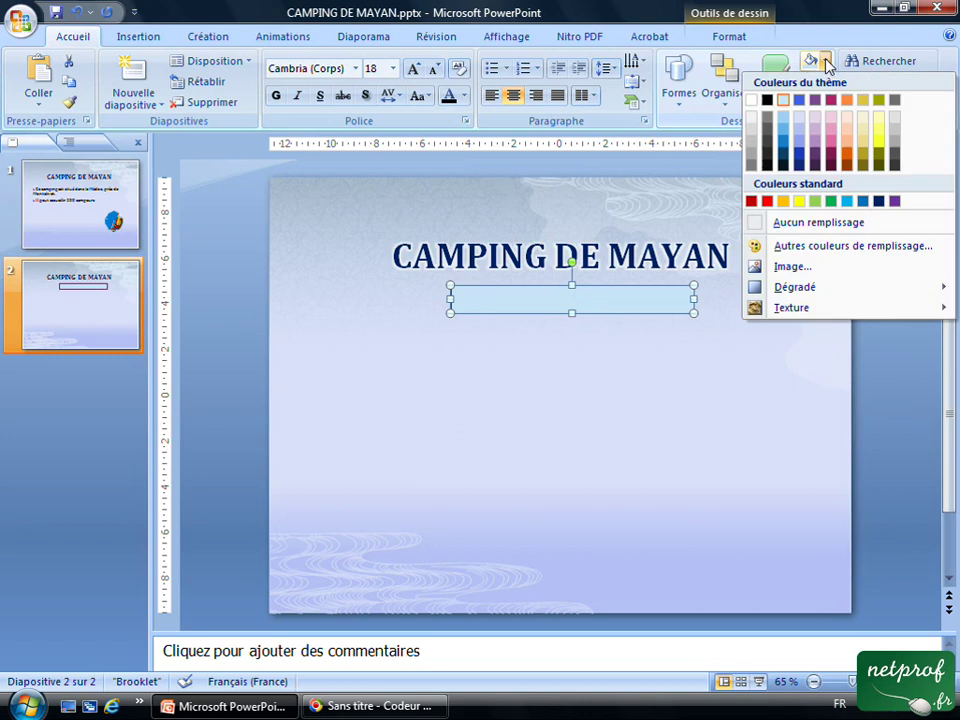
{"action": "left_click", "coordinate": [799, 166]}
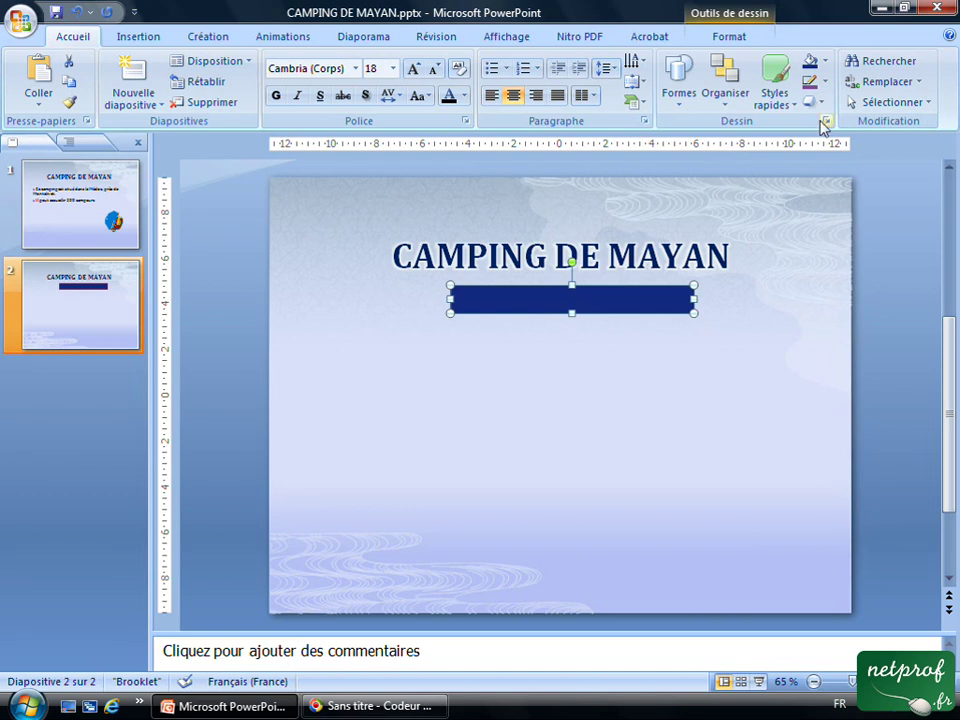
{"action": "left_click", "coordinate": [826, 62]}
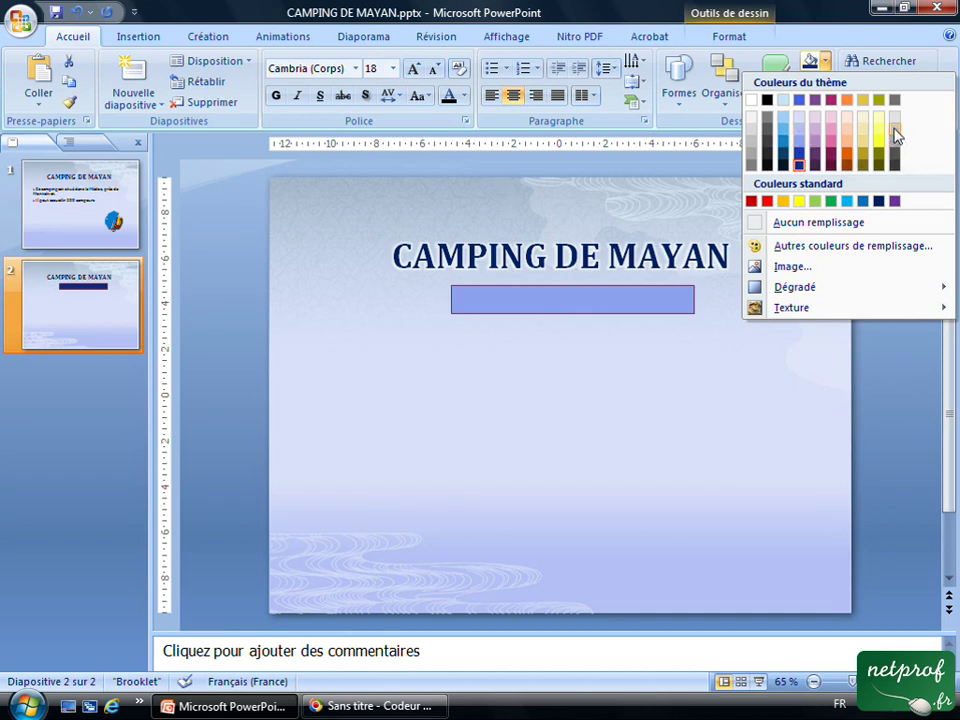
{"action": "left_click", "coordinate": [894, 130]}
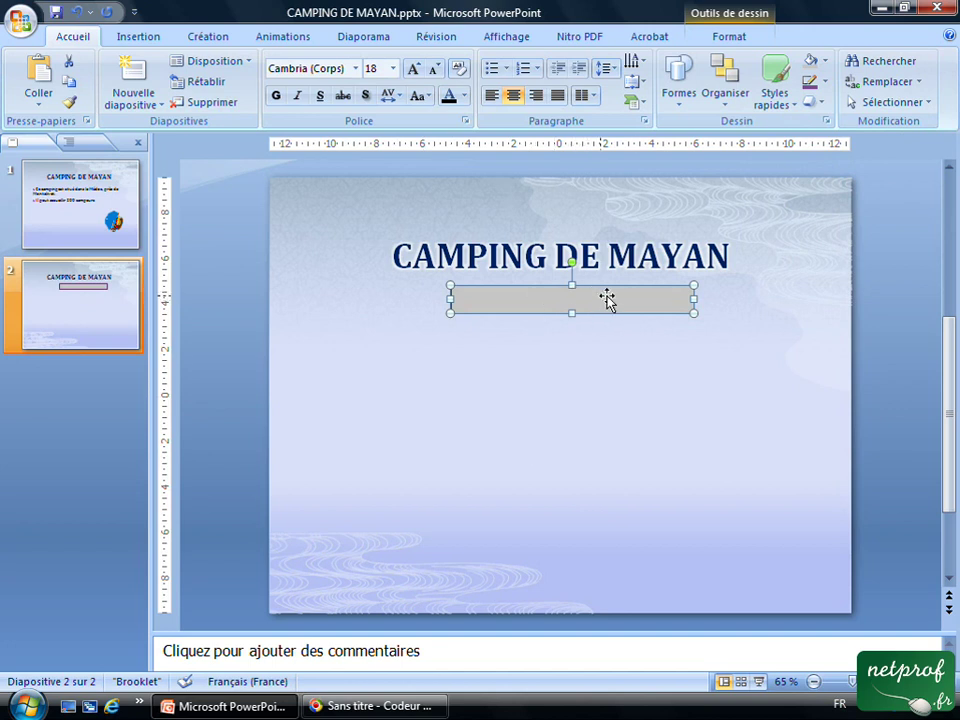
Step: Type 'Description' in the grey rectangle and make it 24 pt dark text
{"action": "right_click", "coordinate": [513, 302]}
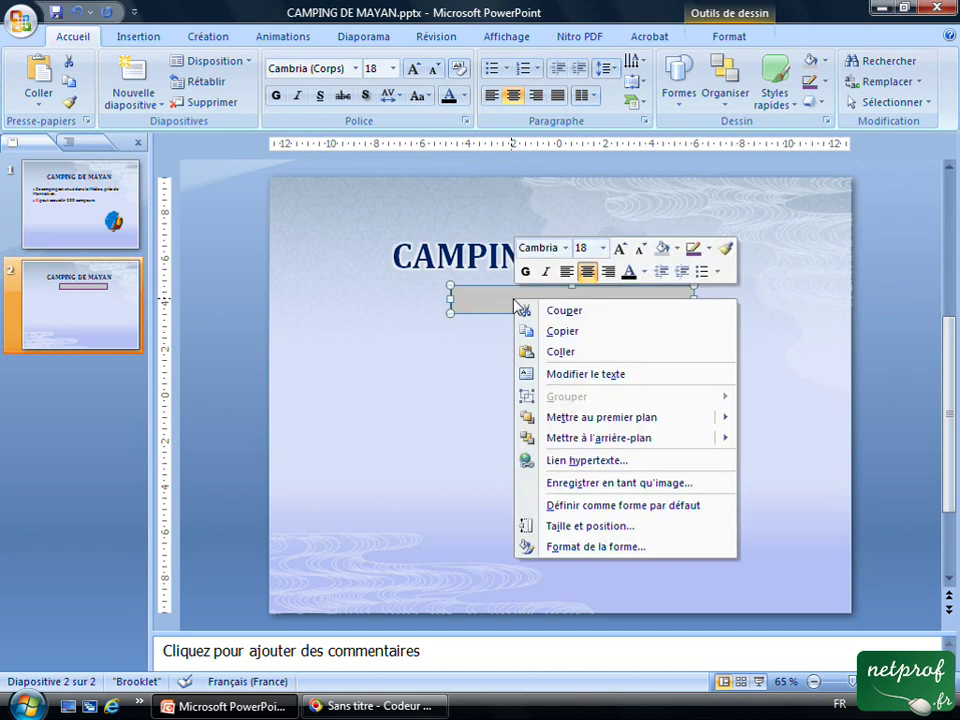
{"action": "left_click", "coordinate": [568, 375]}
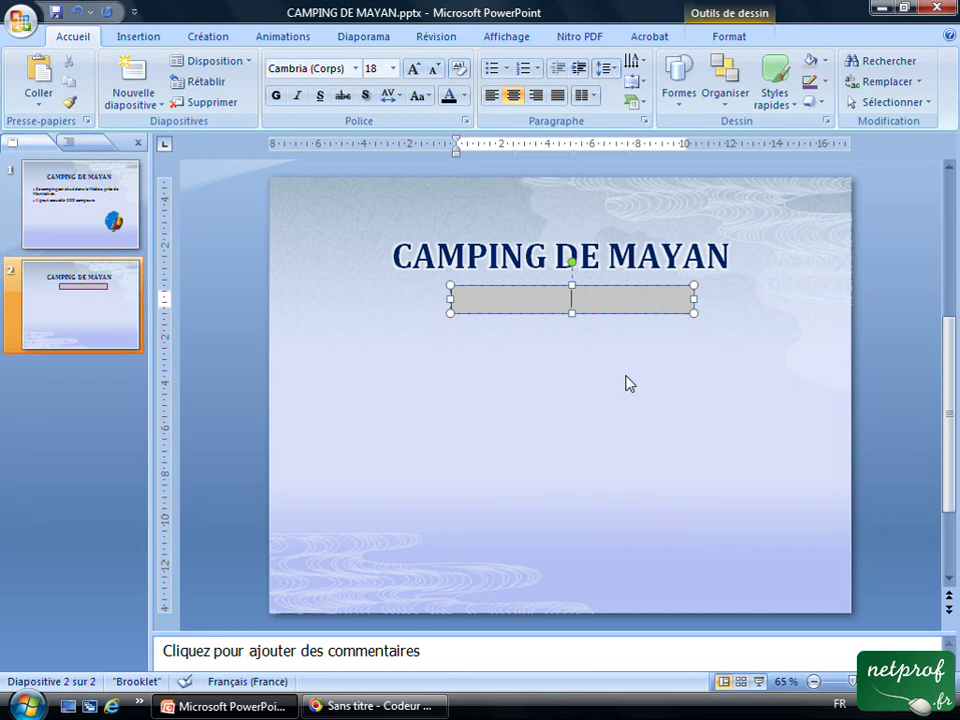
{"action": "type", "text": "Descript"}
{"action": "type", "text": "ion"}
{"action": "left_click_drag", "start_coordinate": [538, 298], "coordinate": [608, 300]}
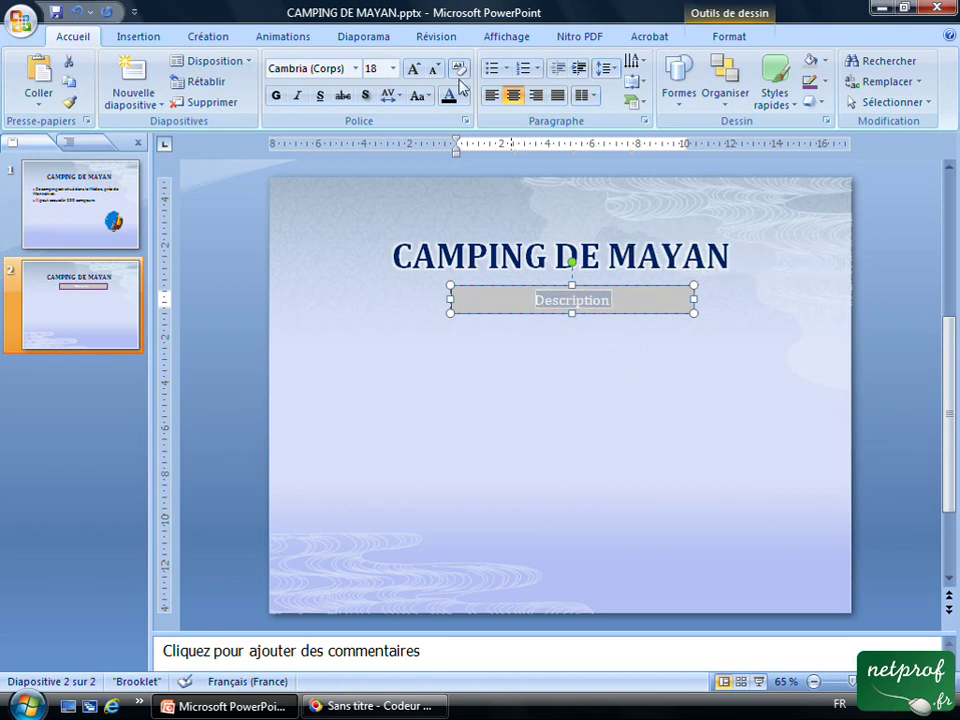
{"action": "left_click", "coordinate": [395, 69]}
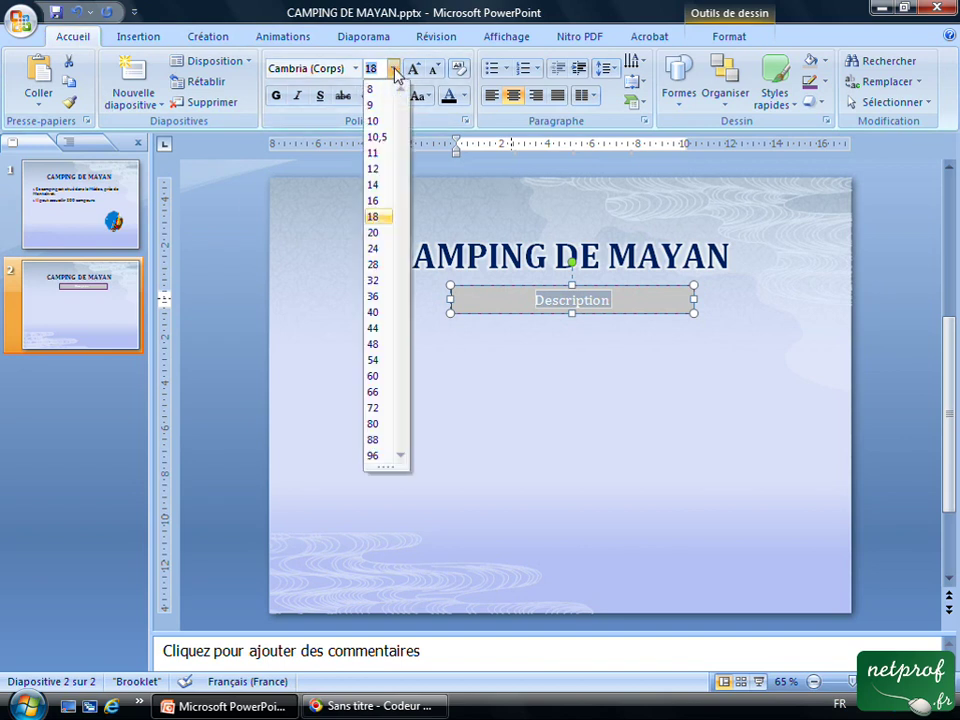
{"action": "left_click", "coordinate": [380, 249]}
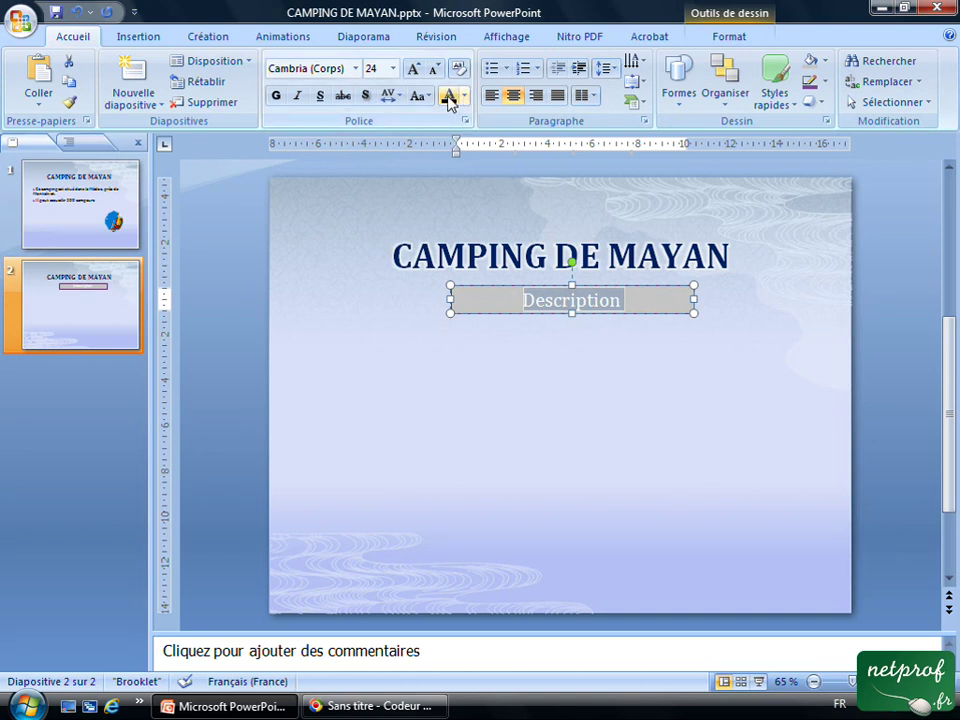
{"action": "left_click", "coordinate": [448, 96]}
{"action": "left_click", "coordinate": [477, 363]}
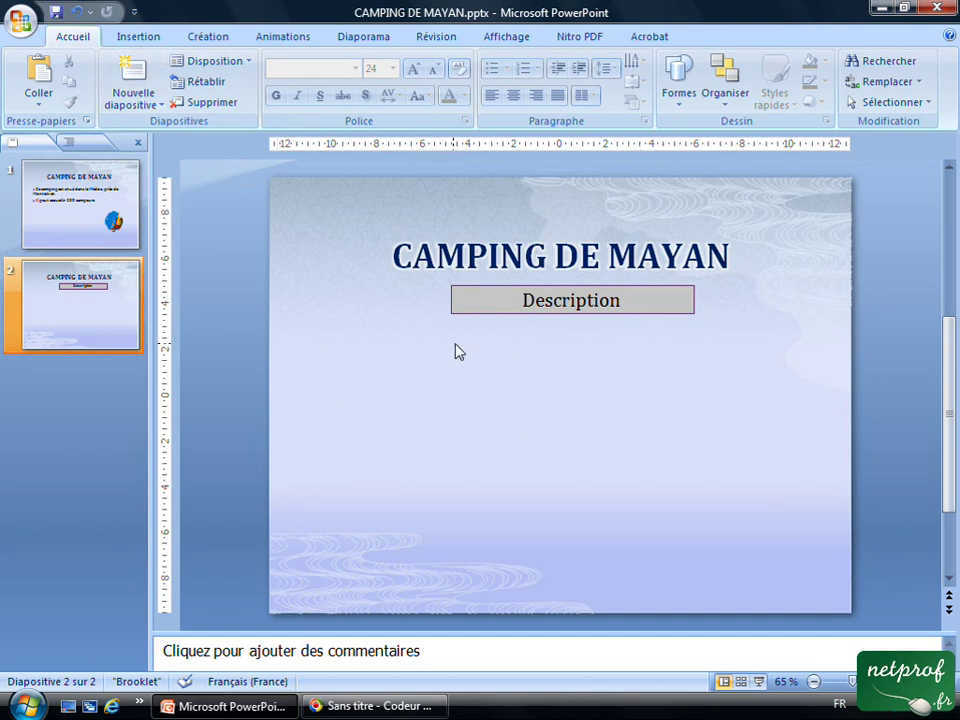
Step: Draw a text box below Description using hollow-square bullets
{"action": "left_click", "coordinate": [684, 100]}
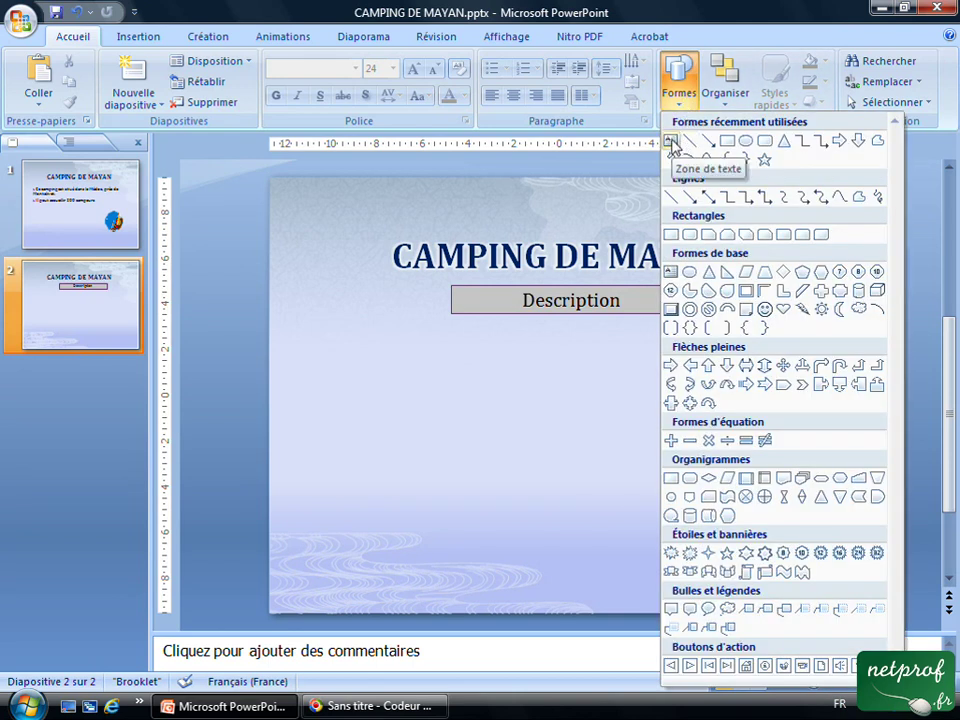
{"action": "left_click", "coordinate": [672, 145]}
{"action": "mouse_move", "coordinate": [360, 336]}
{"action": "left_mouse_down"}
{"action": "mouse_move", "coordinate": [739, 372]}
{"action": "mouse_move", "coordinate": [794, 556]}
{"action": "left_mouse_up"}
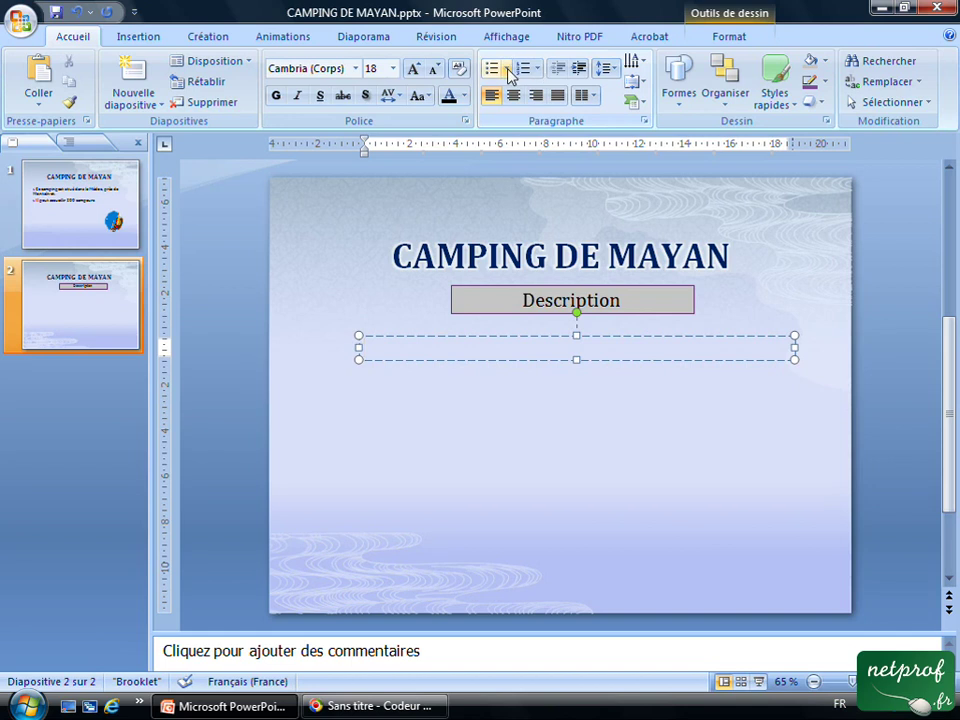
{"action": "left_click", "coordinate": [508, 70]}
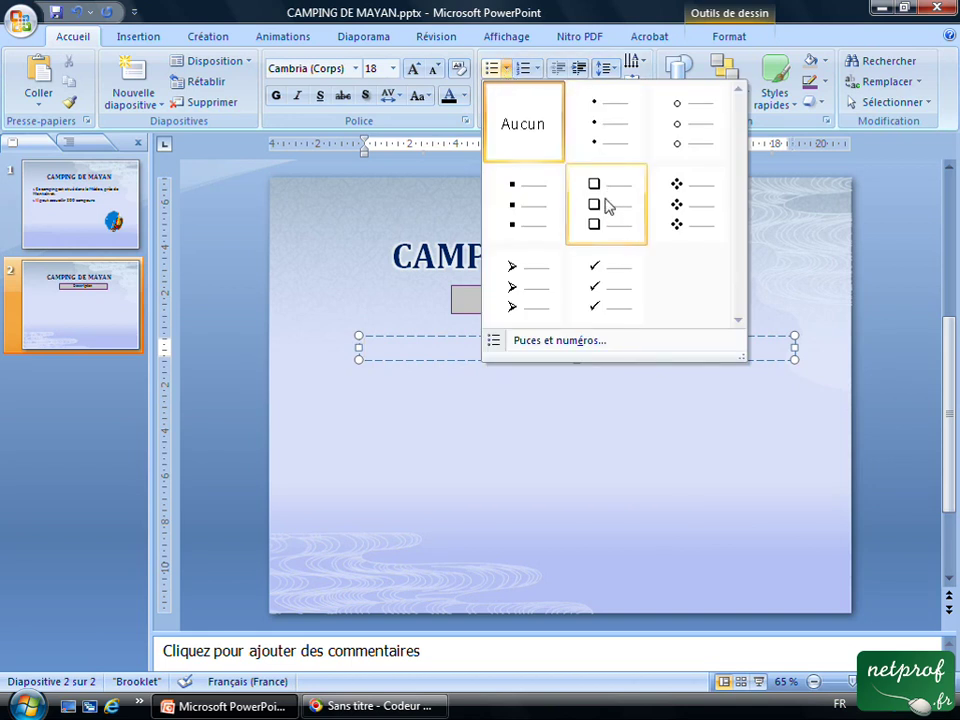
{"action": "left_click", "coordinate": [607, 205]}
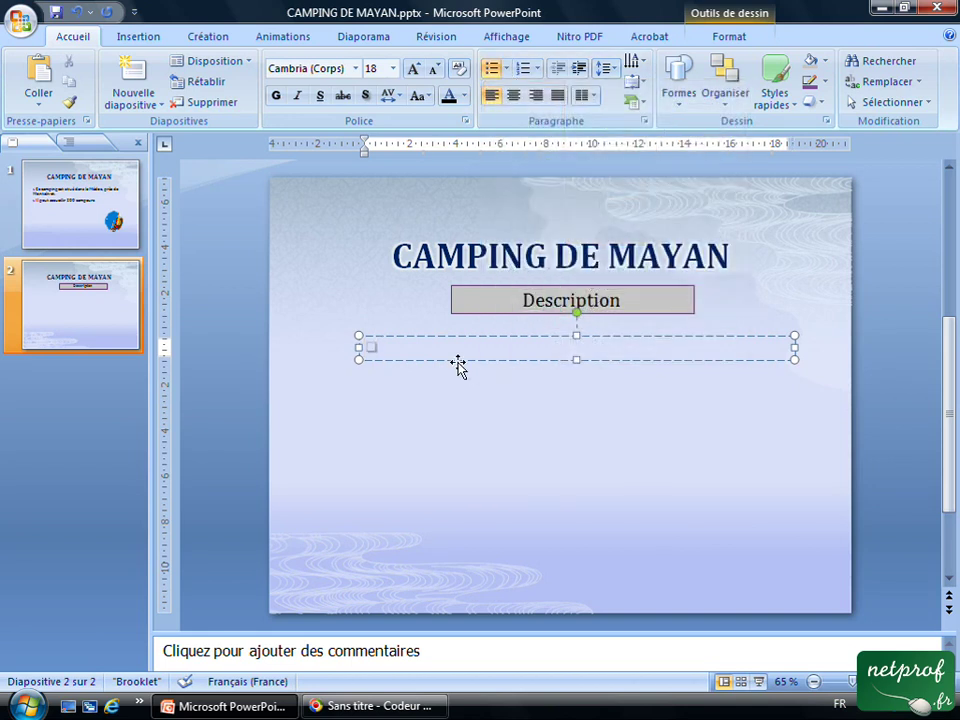
Step: Type the amenities: Branchement électrique, Sanitaires à toutes heures, Lave linge, Aire de jeux, Wifi
{"action": "type", "text": "Branchement él"}
{"action": "type", "text": "ectrique"}
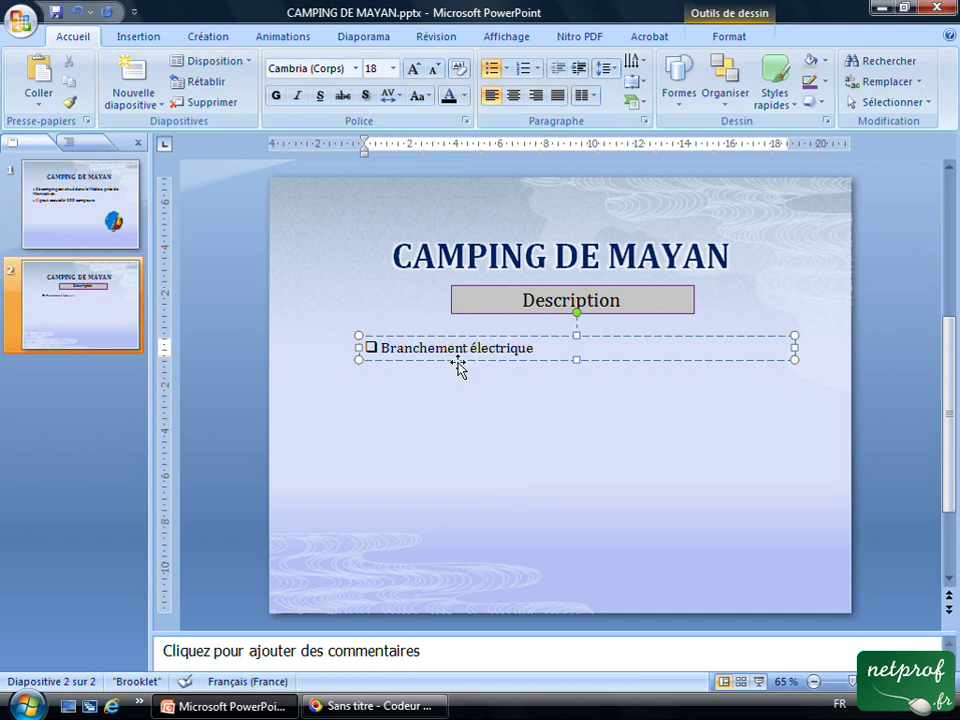
{"action": "key", "text": "Return"}
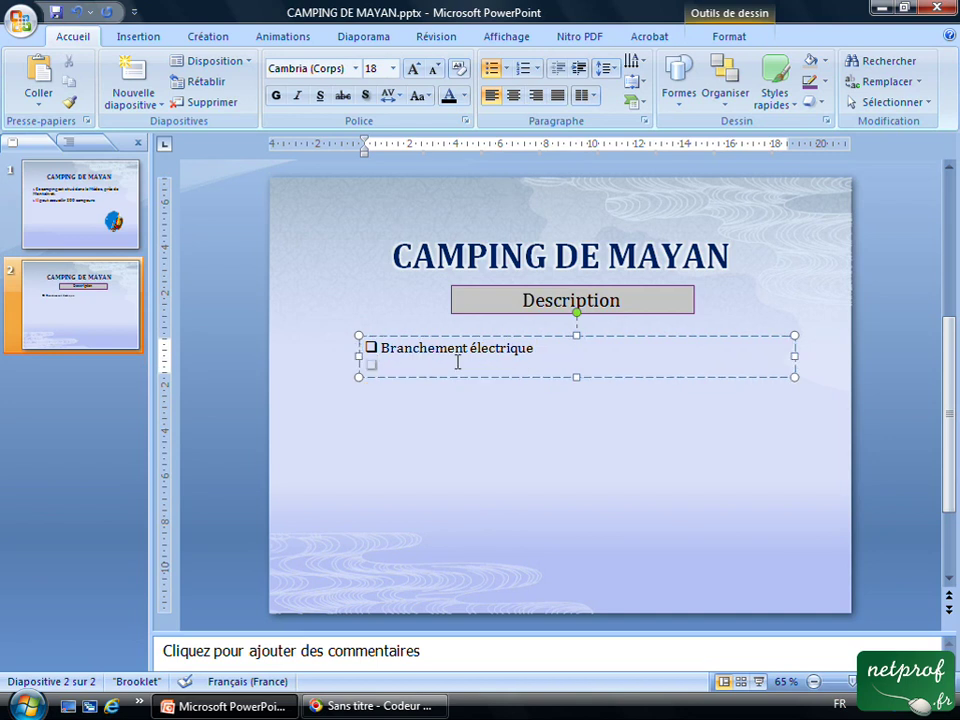
{"action": "type", "text": "Sanitaire"}
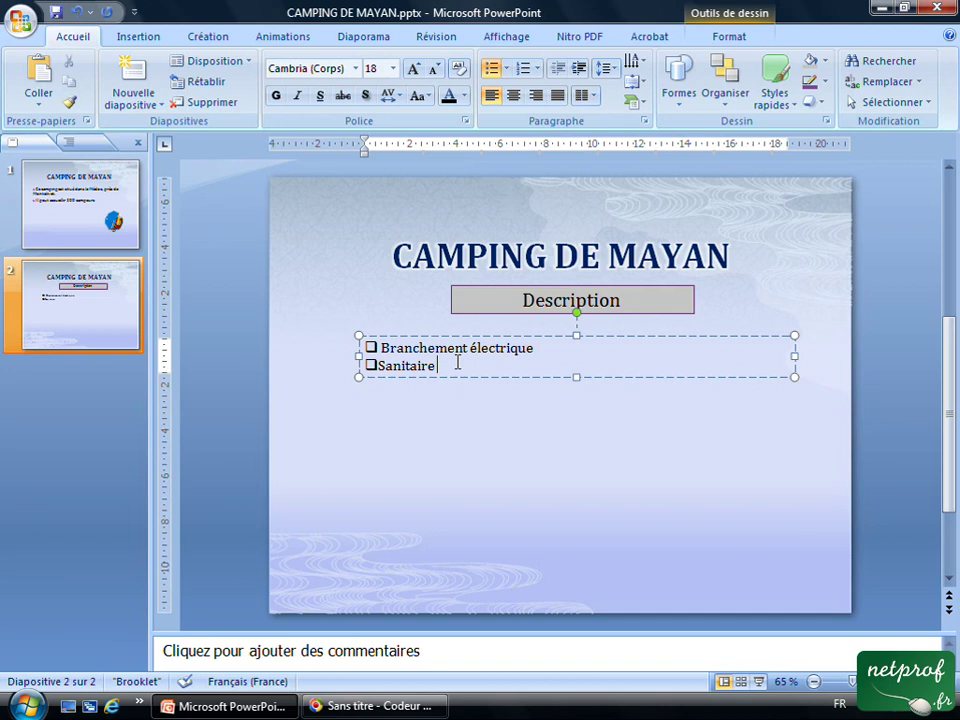
{"action": "left_click", "coordinate": [441, 367]}
{"action": "type", "text": "à toutes heures"}
{"action": "key", "text": "Return"}
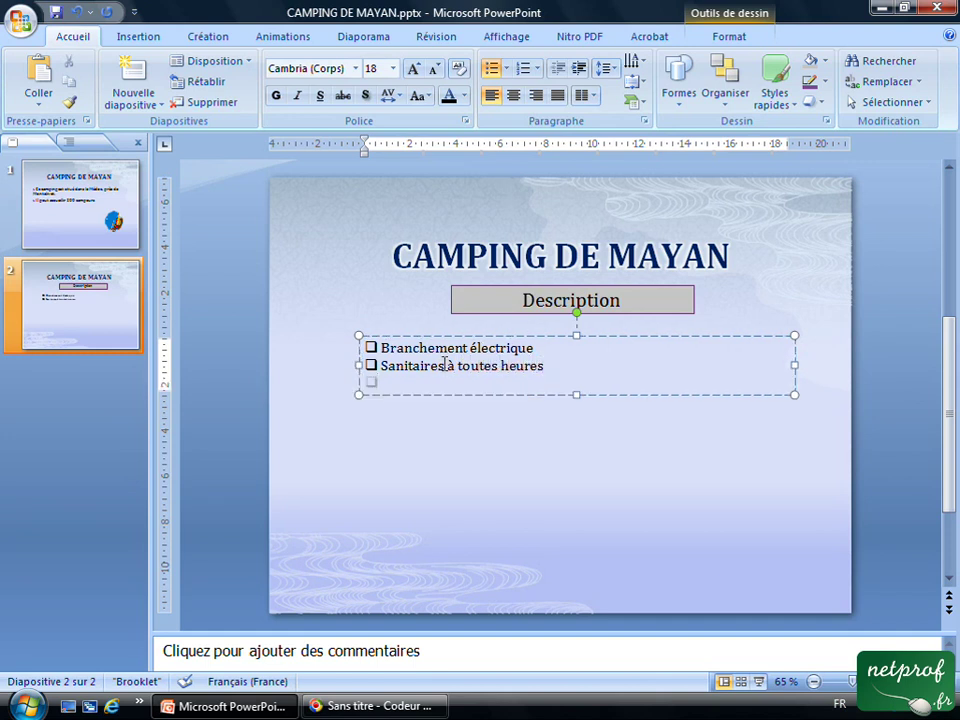
{"action": "type", "text": "Lave l"}
{"action": "type", "text": "inge"}
{"action": "key", "text": "Return"}
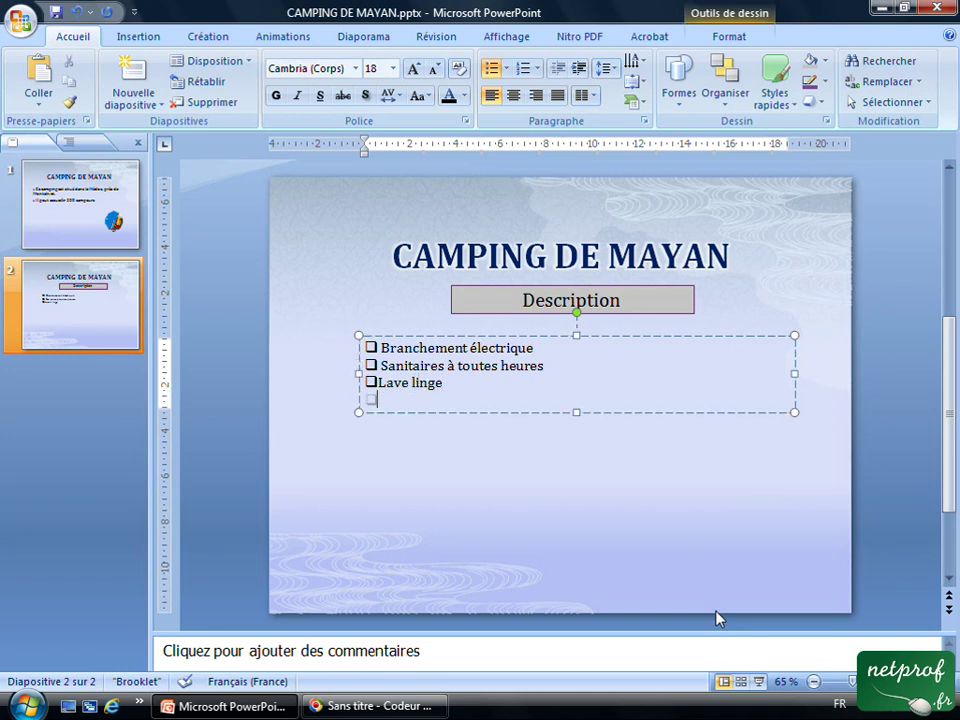
{"action": "type", "text": "Aire de jeu"}
{"action": "type", "text": "x"}
{"action": "key", "text": "Return"}
{"action": "type", "text": "W"}
{"action": "key", "text": "BackSpace"}
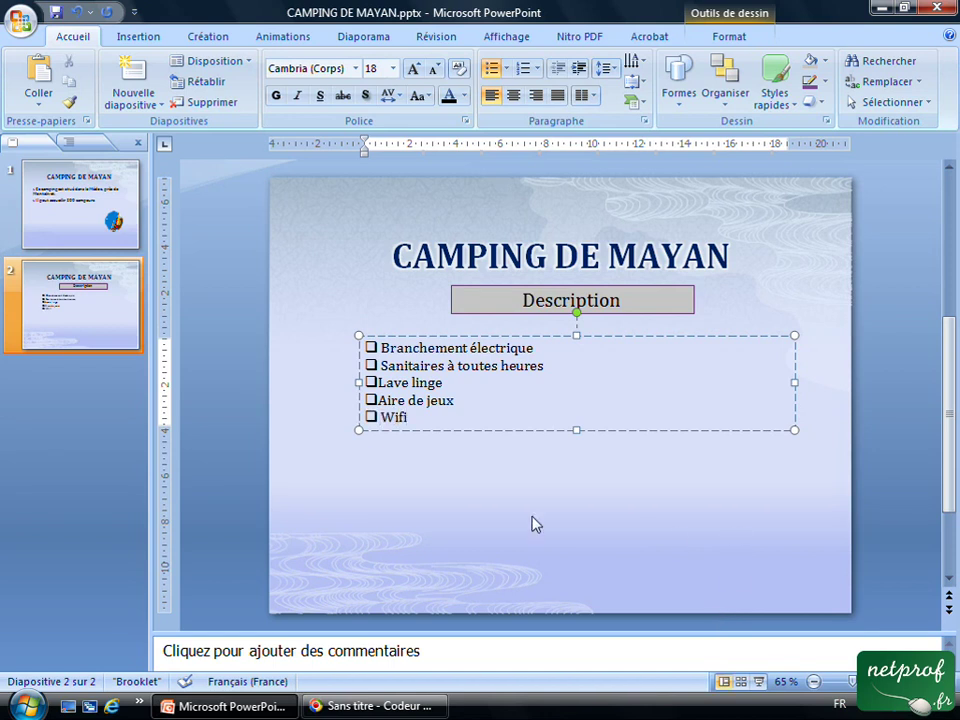
Step: Select the amenities list box as a whole
{"action": "left_click", "coordinate": [380, 400]}
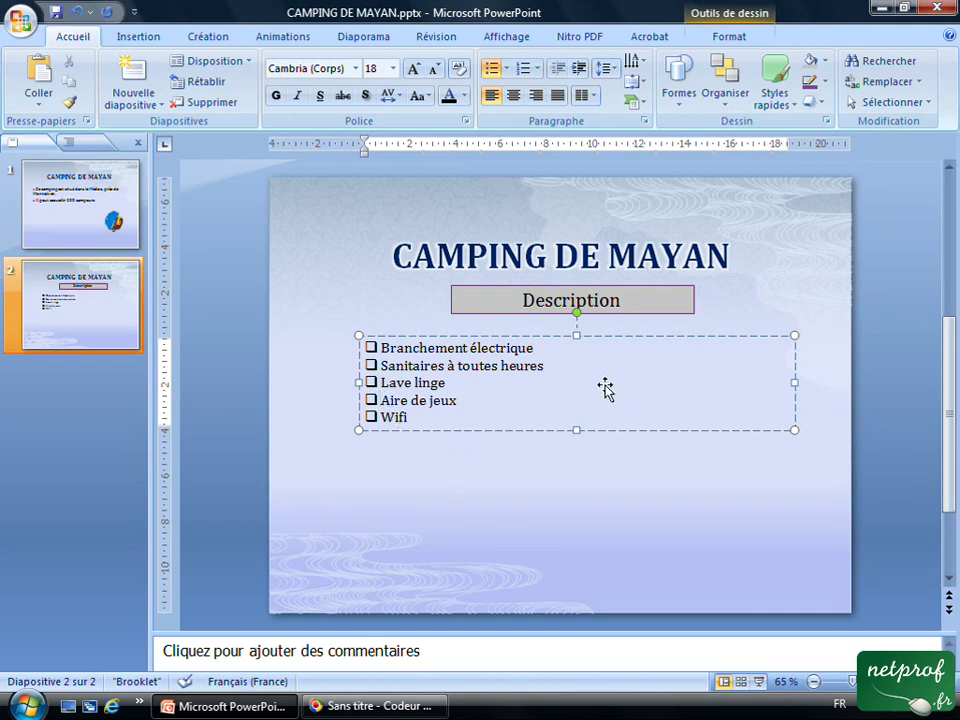
{"action": "left_click", "coordinate": [543, 337]}
{"action": "left_click", "coordinate": [543, 337]}
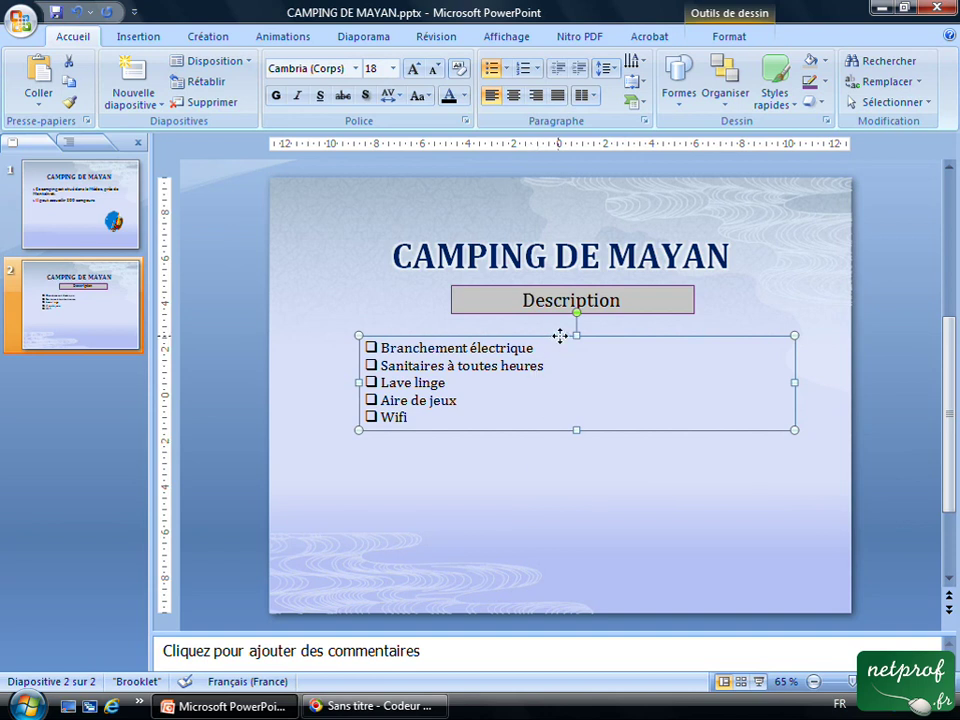
{"action": "left_click", "coordinate": [775, 95]}
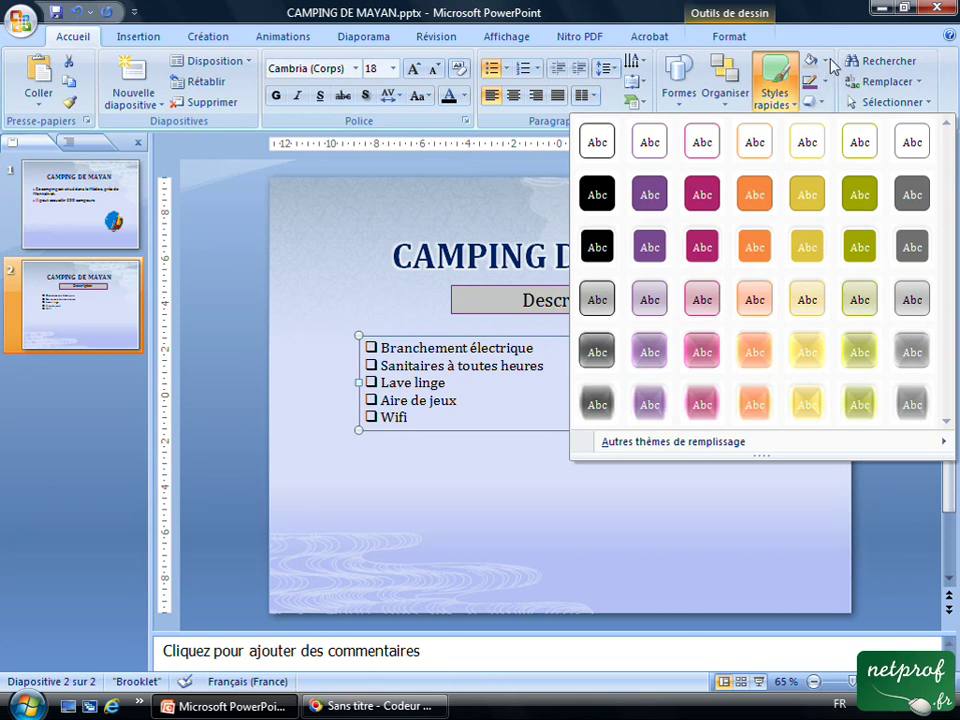
Step: Give the list box a 2¼ pt outline and set all its bullet text to 24 pt
{"action": "left_click", "coordinate": [823, 82]}
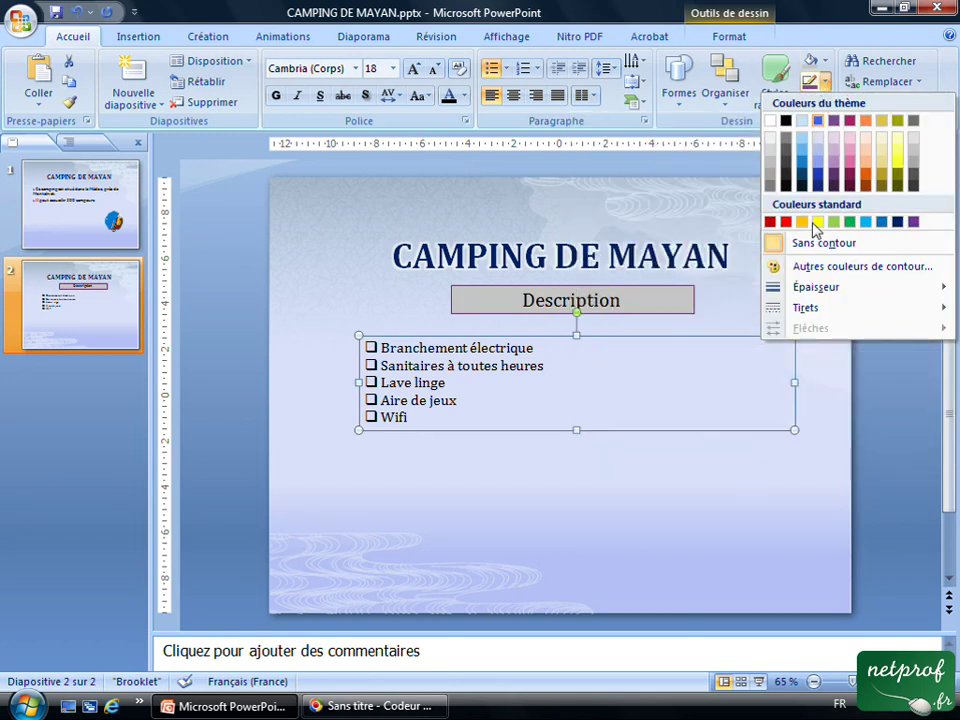
{"action": "mouse_move", "coordinate": [816, 287]}
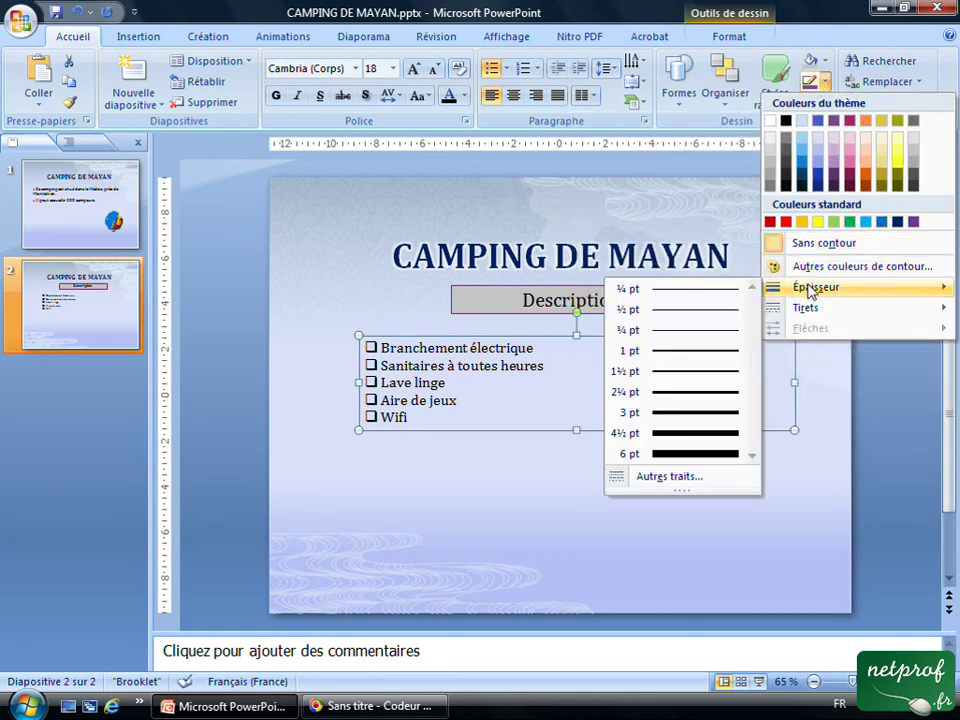
{"action": "left_click", "coordinate": [689, 396]}
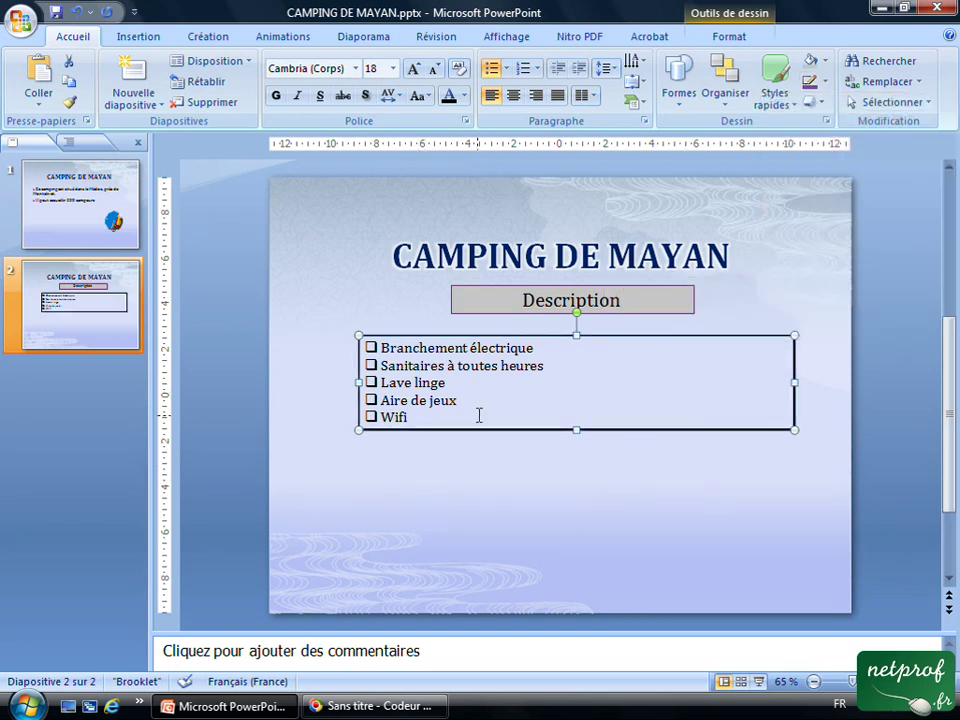
{"action": "left_click_drag", "start_coordinate": [478, 414], "coordinate": [391, 347]}
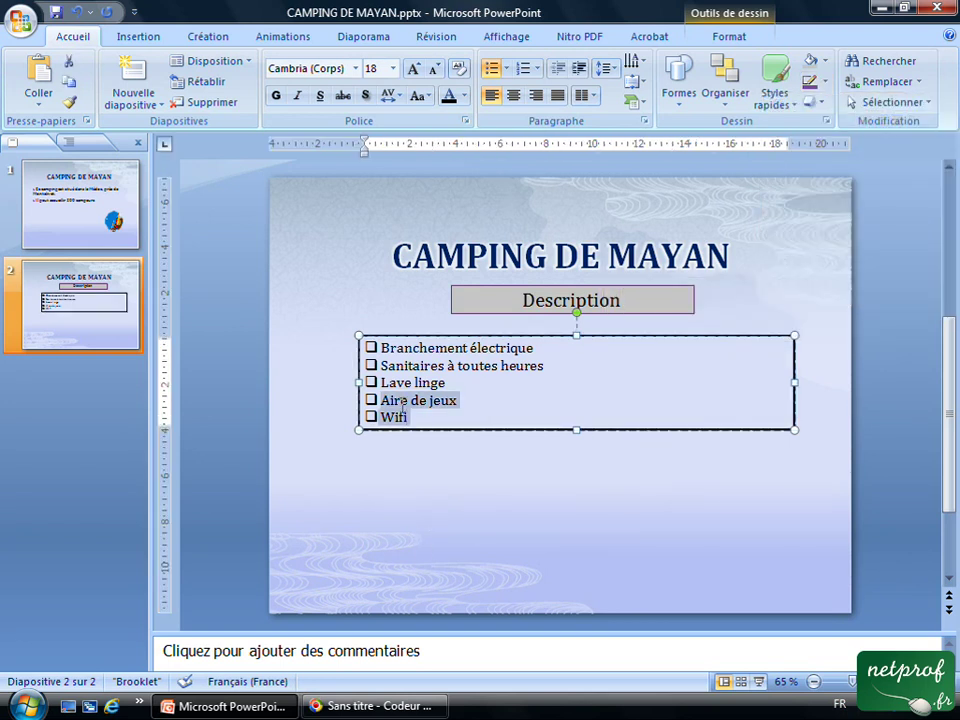
{"action": "left_click", "coordinate": [393, 68]}
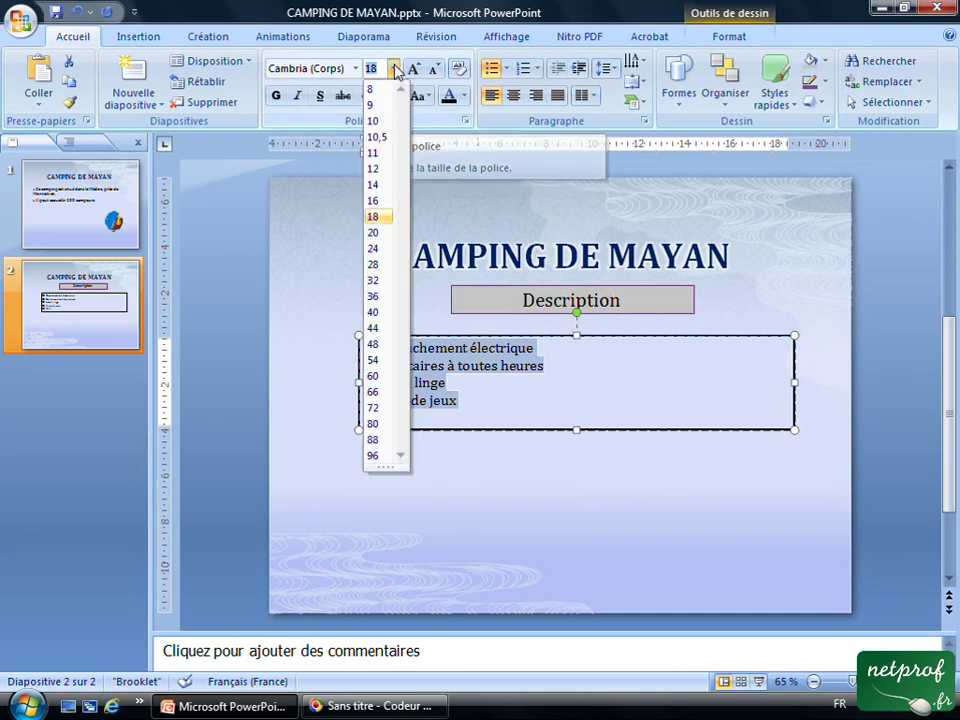
{"action": "left_click", "coordinate": [377, 248]}
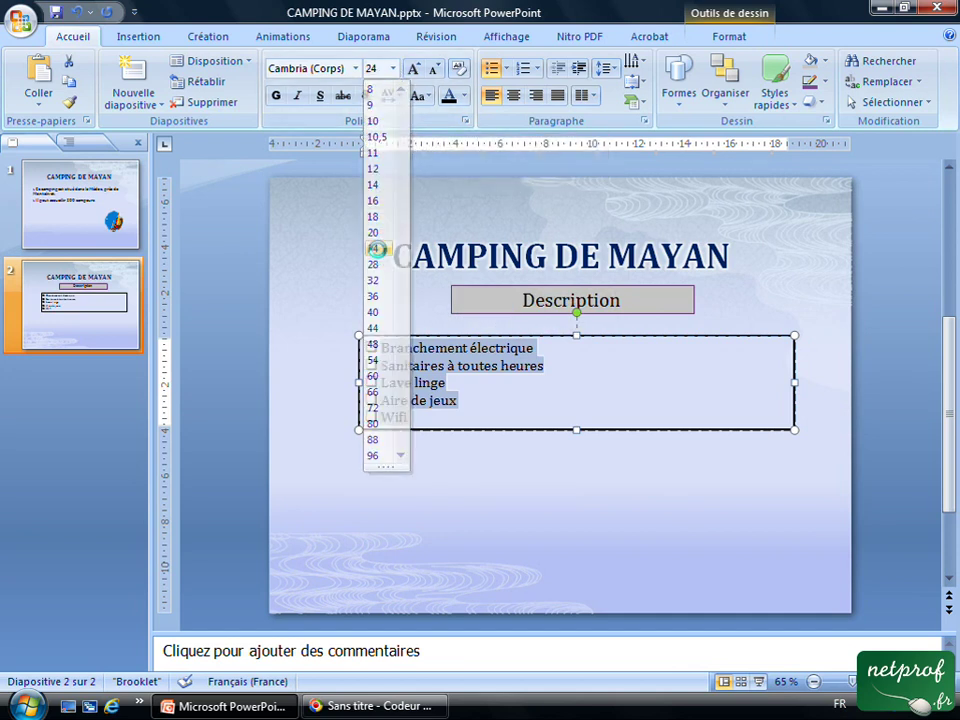
{"action": "left_click", "coordinate": [420, 515]}
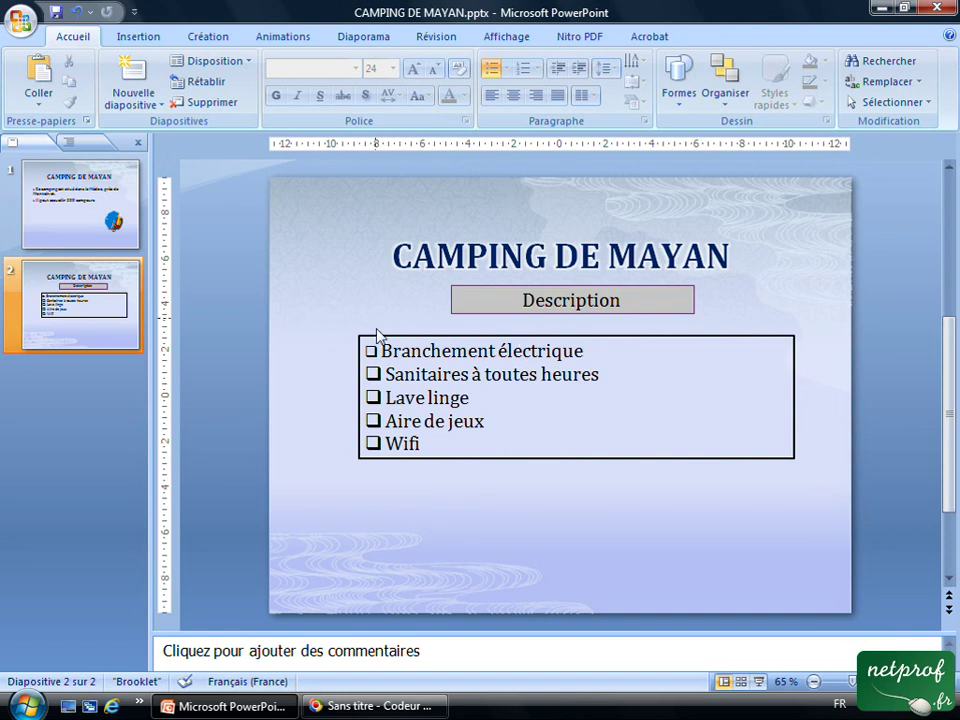
{"action": "mouse_move", "coordinate": [463, 337]}
{"action": "left_mouse_down"}
{"action": "mouse_move", "coordinate": [465, 373]}
{"action": "mouse_move", "coordinate": [461, 338]}
{"action": "left_mouse_up"}
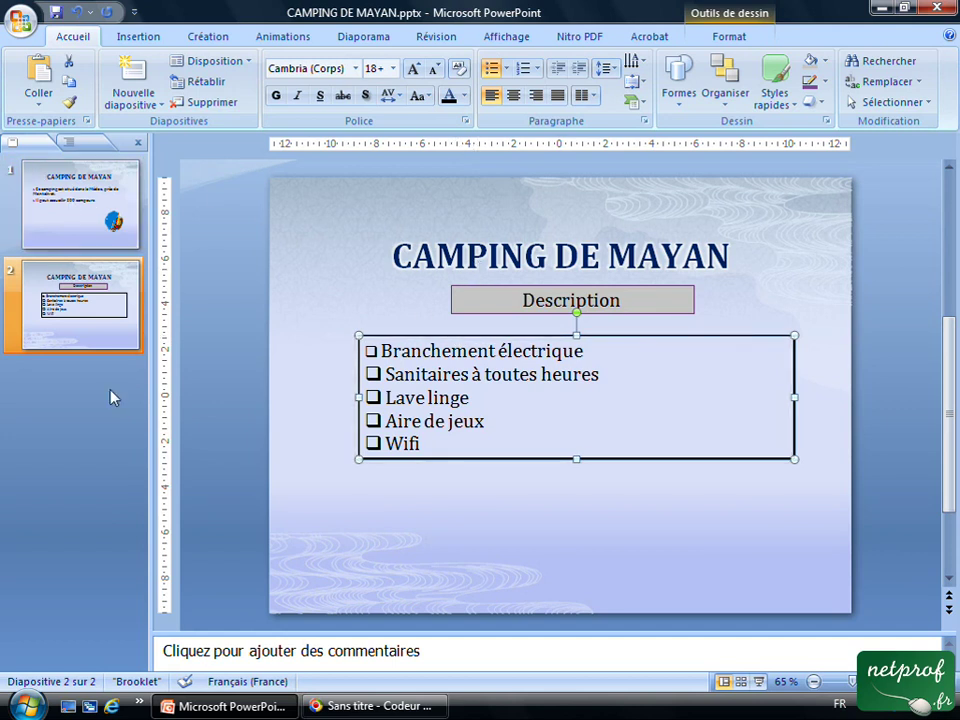
{"action": "left_click", "coordinate": [444, 328]}
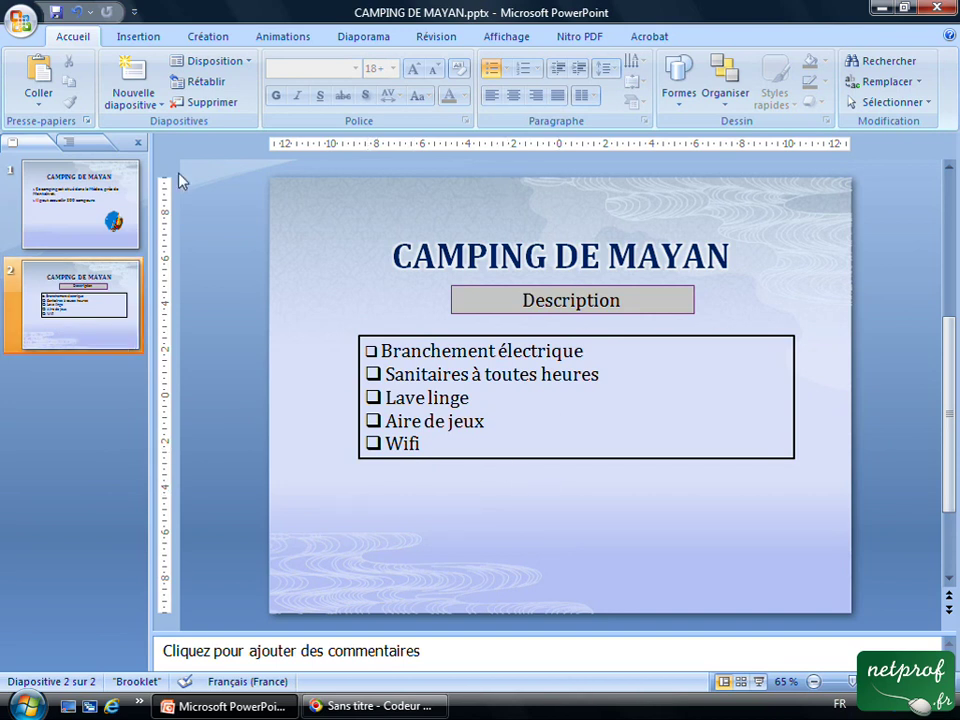
Step: Add a blank slide 3 and paste slide 1's CAMPING DE MAYAN title onto it
{"action": "left_click", "coordinate": [158, 101]}
{"action": "left_click", "coordinate": [152, 375]}
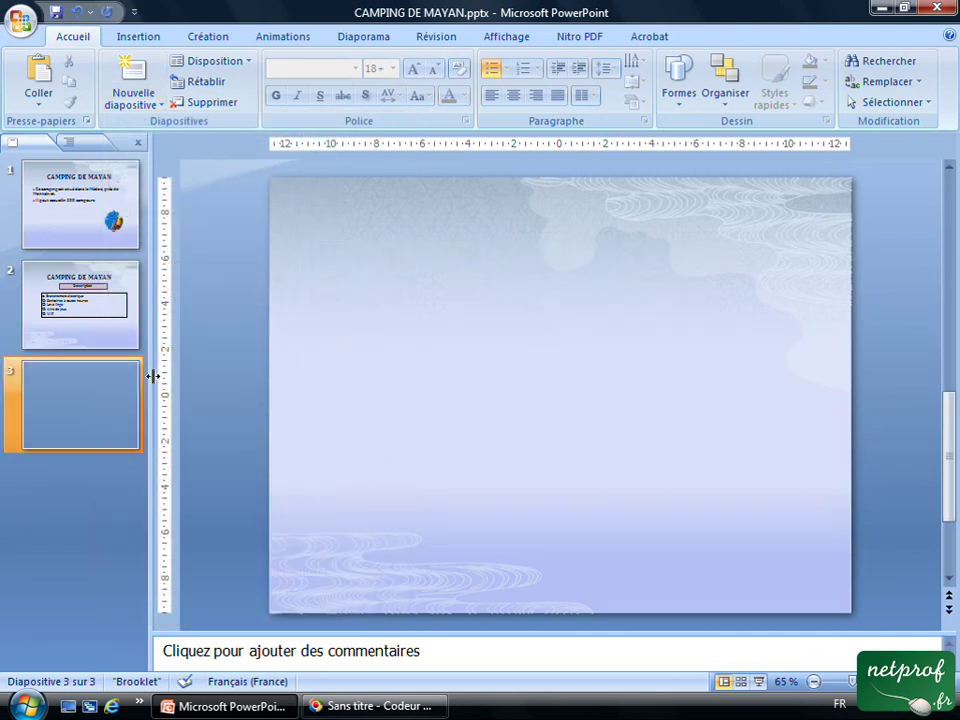
{"action": "left_click", "coordinate": [80, 182]}
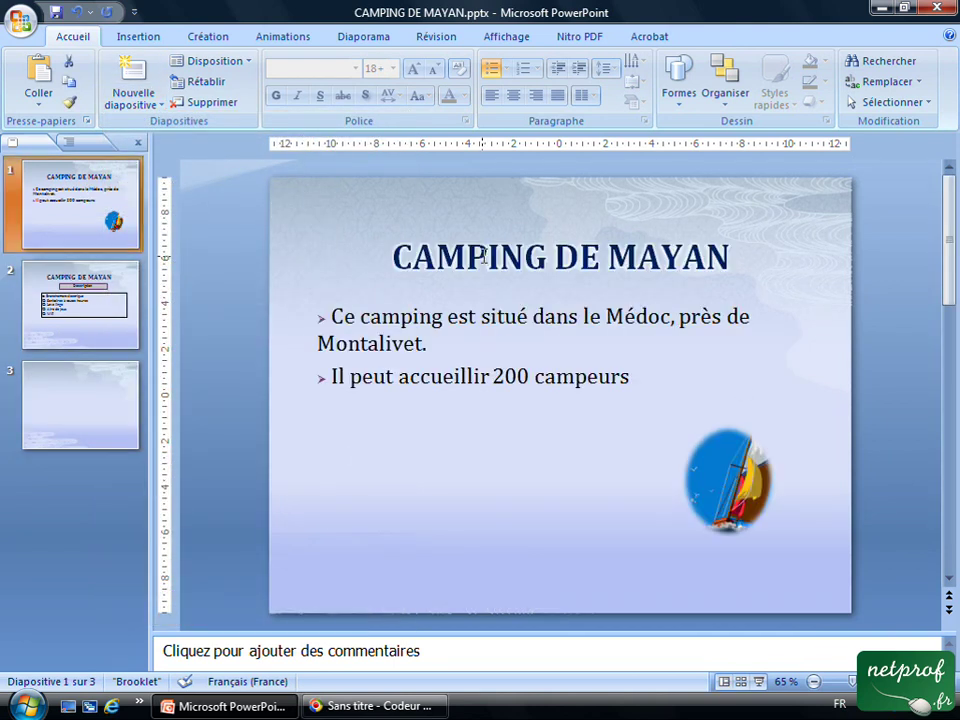
{"action": "left_click", "coordinate": [496, 247]}
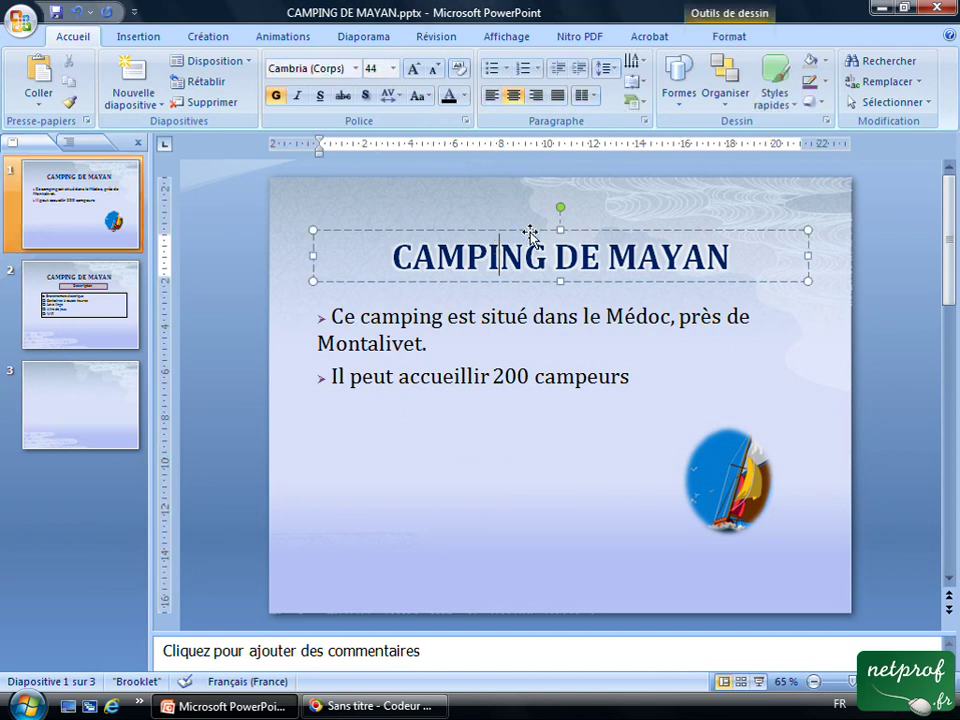
{"action": "right_click", "coordinate": [532, 237]}
{"action": "left_click", "coordinate": [590, 265]}
{"action": "left_click", "coordinate": [125, 396]}
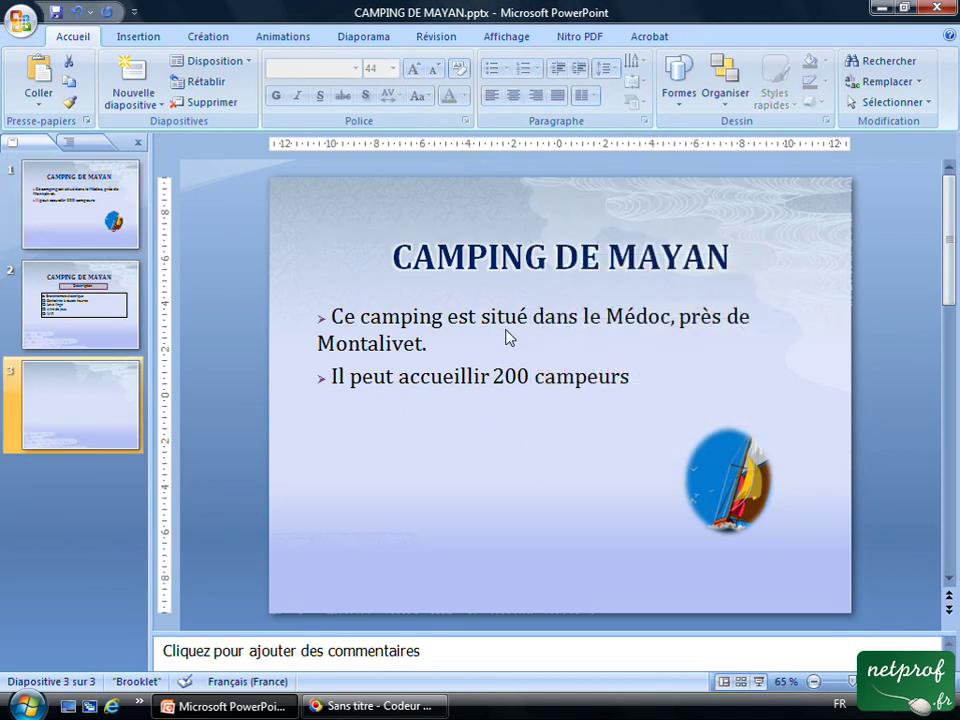
{"action": "right_click", "coordinate": [530, 284]}
{"action": "left_click", "coordinate": [565, 333]}
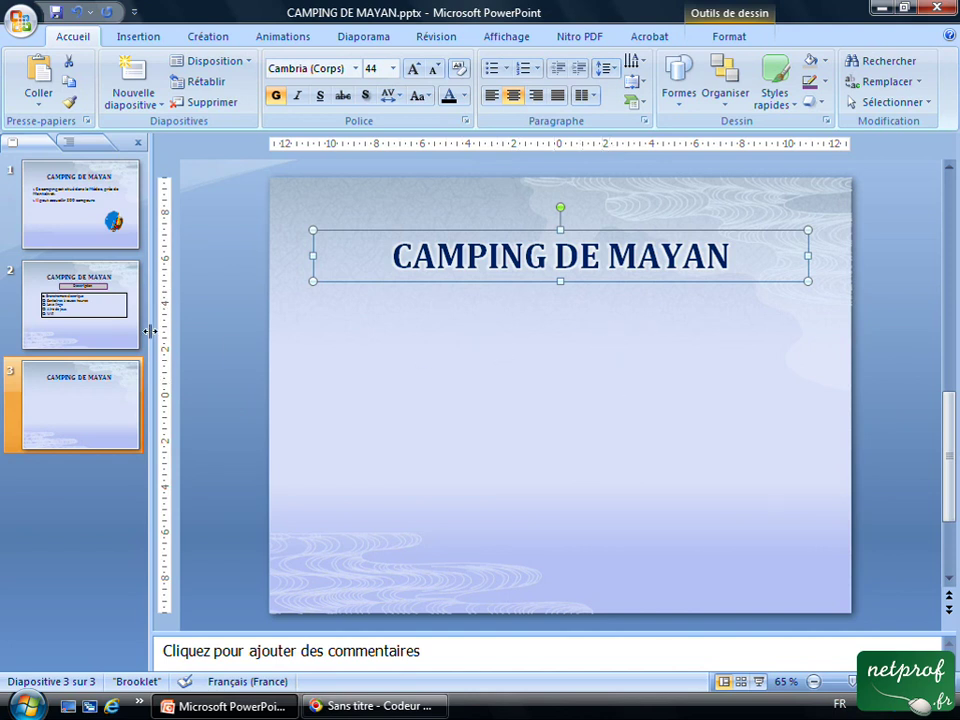
Step: Copy the grey Description box from slide 2 and paste it onto slide 3
{"action": "left_click", "coordinate": [110, 281]}
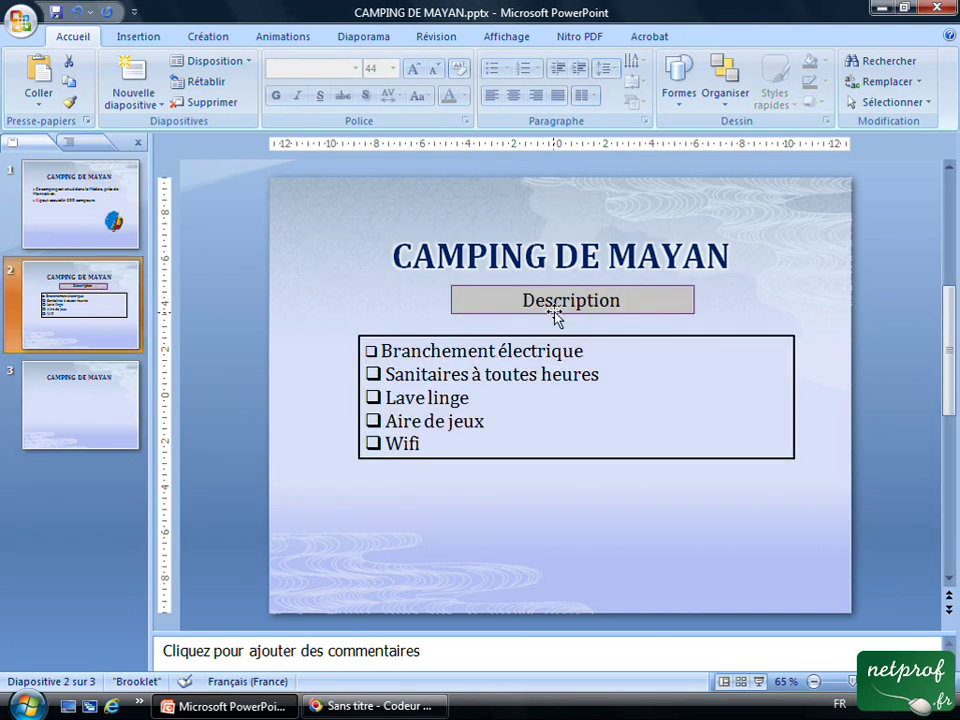
{"action": "left_click", "coordinate": [549, 307]}
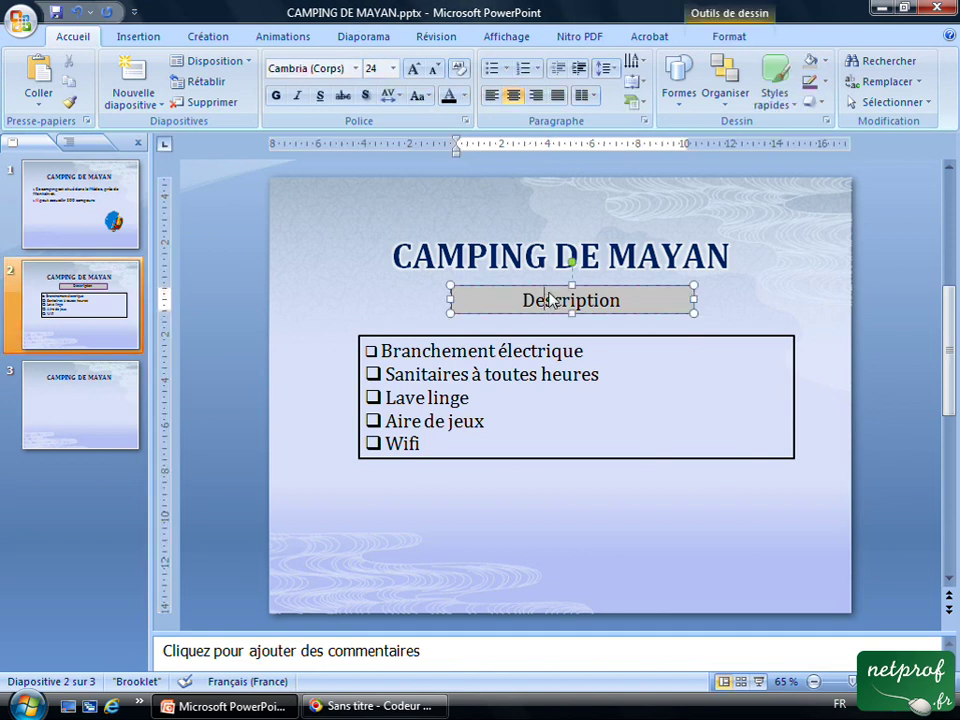
{"action": "right_click", "coordinate": [602, 296]}
{"action": "left_click", "coordinate": [510, 288]}
{"action": "right_click", "coordinate": [510, 288]}
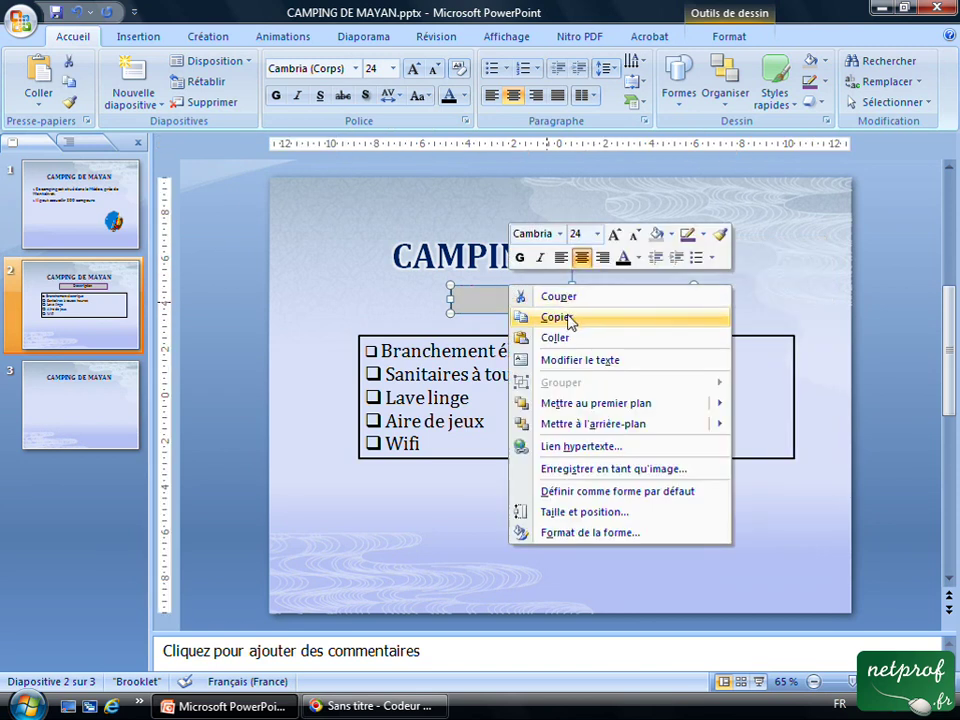
{"action": "left_click", "coordinate": [556, 317]}
{"action": "left_click", "coordinate": [120, 390]}
{"action": "right_click", "coordinate": [508, 328]}
{"action": "left_click", "coordinate": [553, 375]}
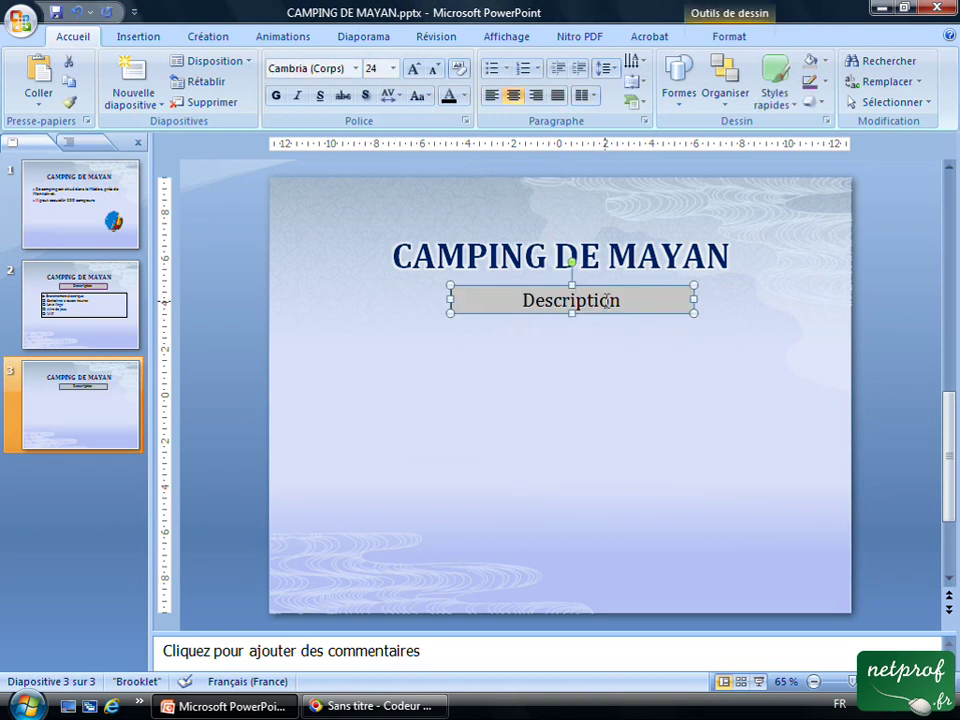
Step: Replace the pasted box's text 'Description' with 'Tarifs'
{"action": "left_click_drag", "start_coordinate": [604, 303], "coordinate": [523, 300]}
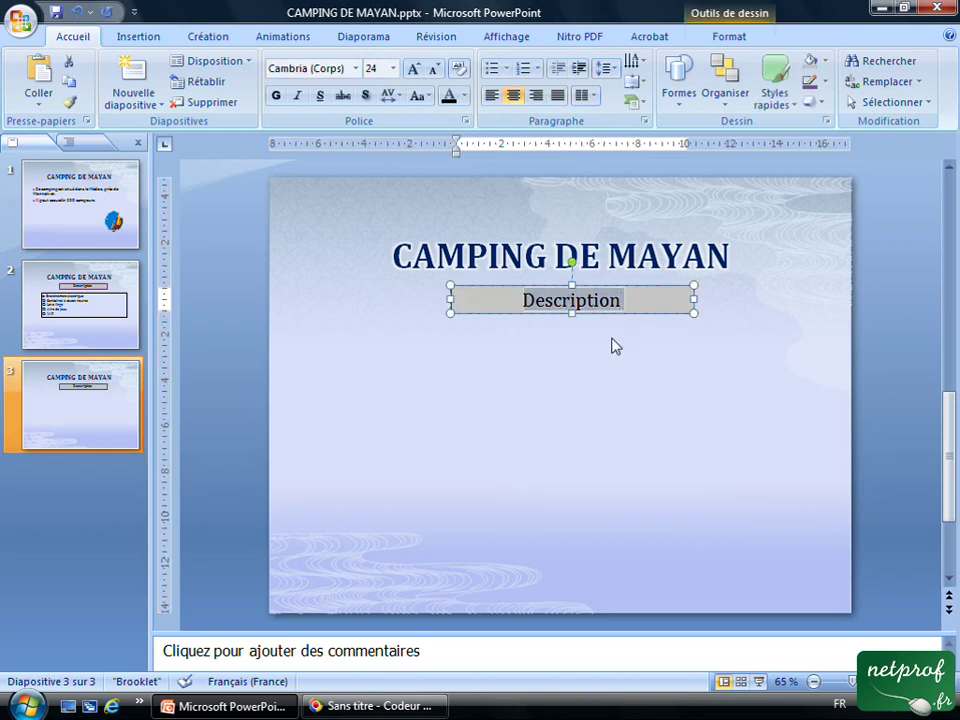
{"action": "type", "text": "Tarifs"}
{"action": "left_click", "coordinate": [520, 385]}
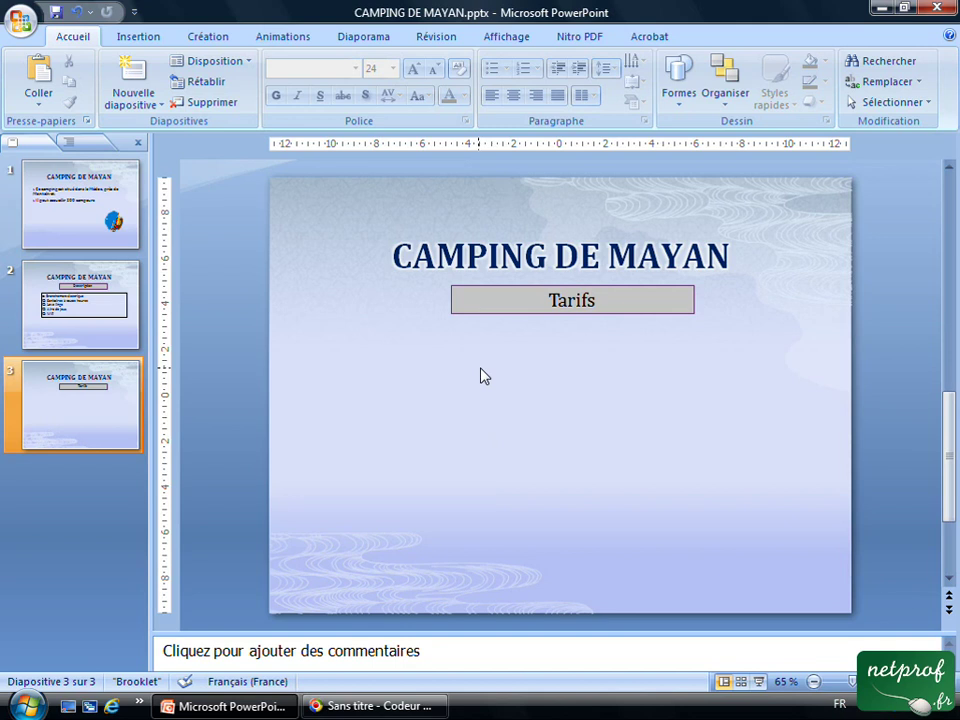
Step: Insert a 2-column, 5-row table on slide 3 and move it below the Tarifs banner
{"action": "left_click", "coordinate": [140, 40]}
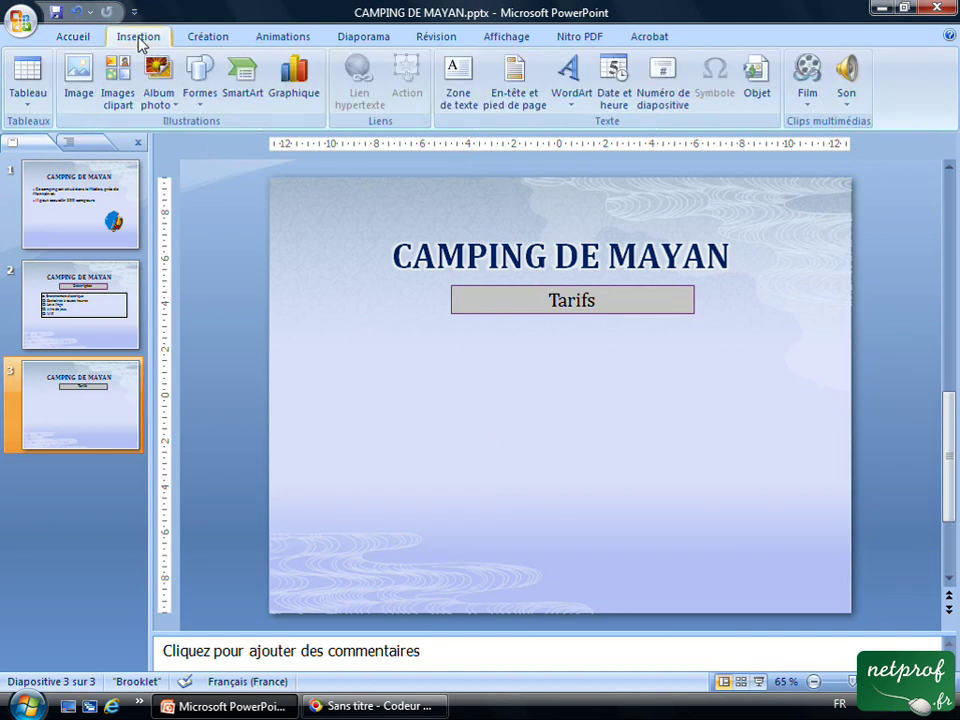
{"action": "left_click", "coordinate": [27, 100]}
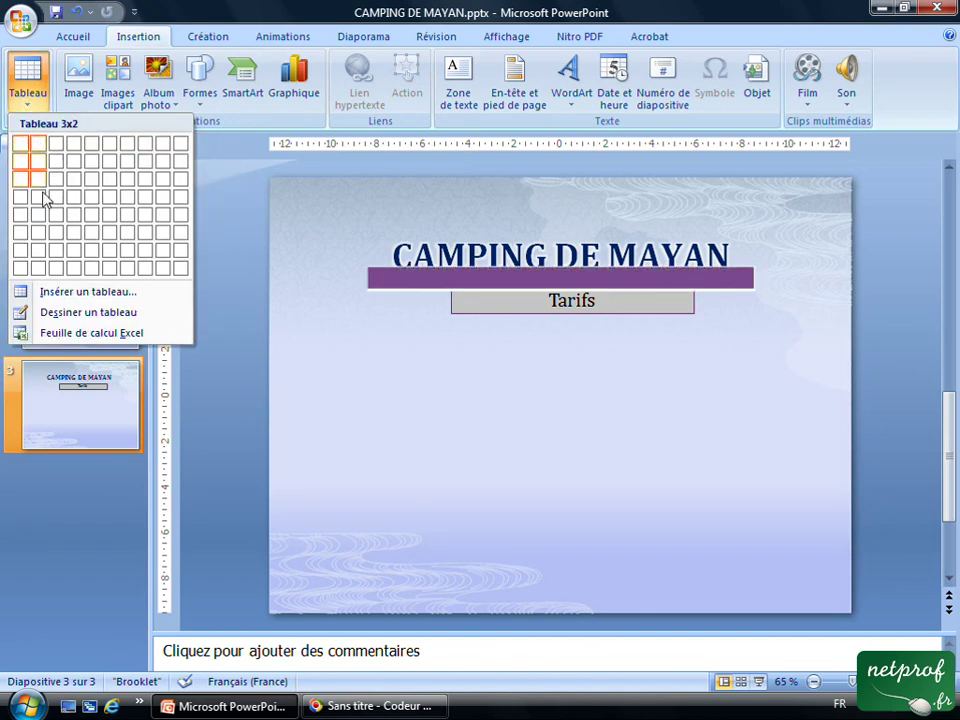
{"action": "left_click", "coordinate": [41, 221]}
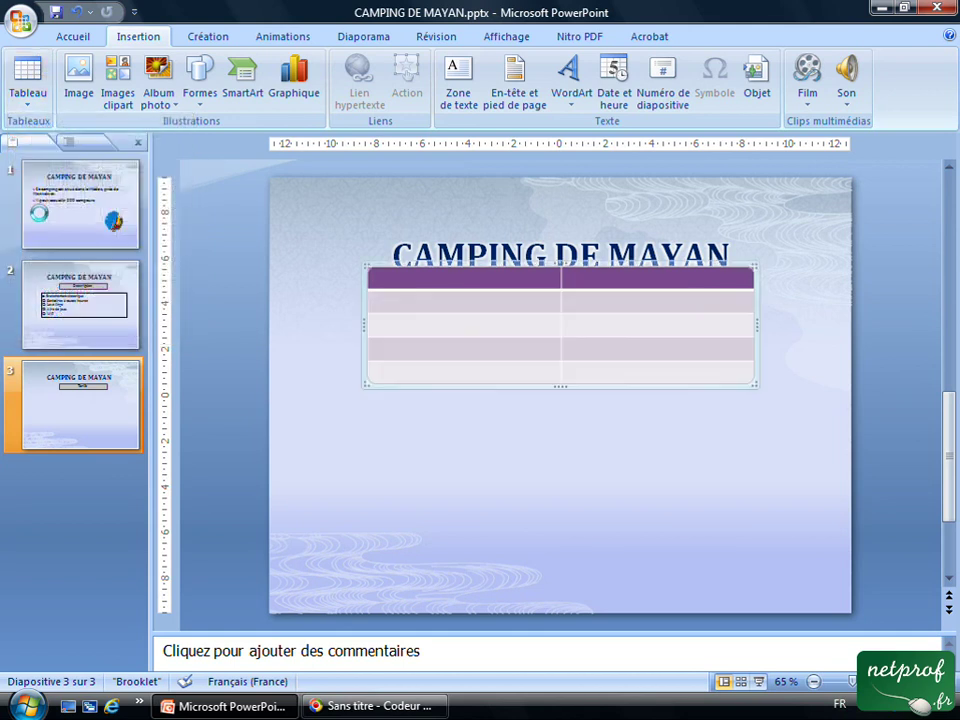
{"action": "left_click_drag", "start_coordinate": [369, 268], "coordinate": [369, 348]}
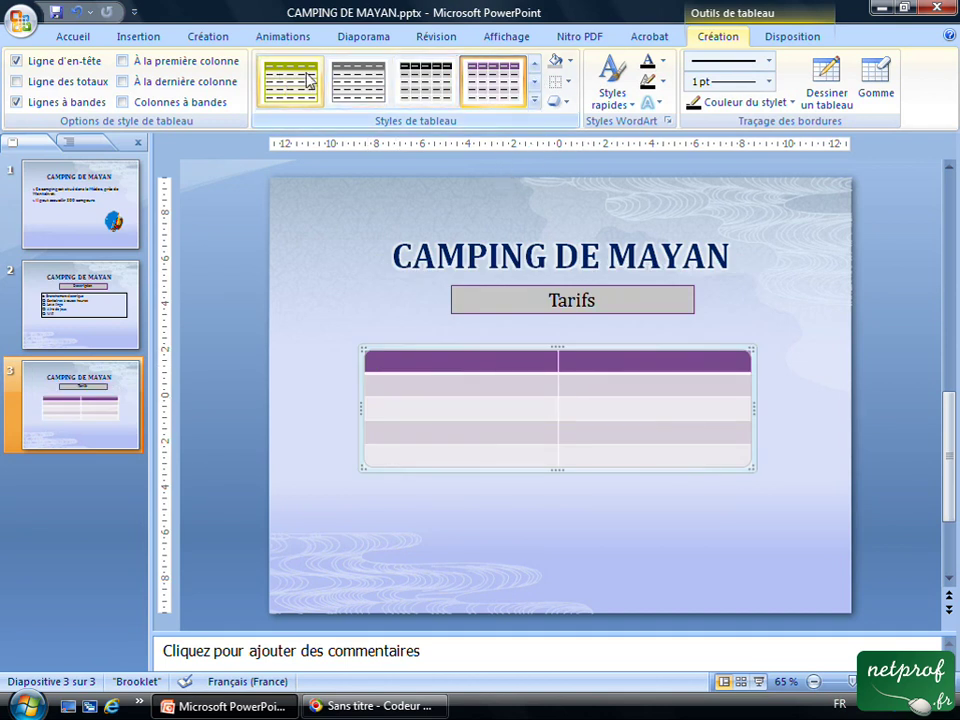
Step: Apply the green Clair table style and label the first header cell 'Désignation'
{"action": "left_click", "coordinate": [535, 100]}
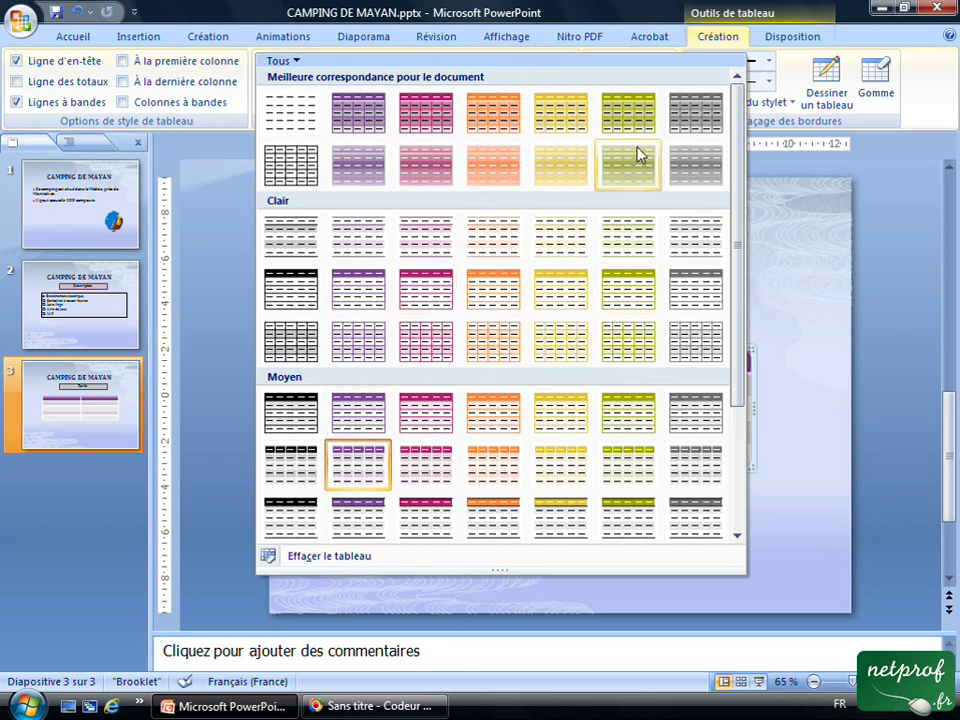
{"action": "left_click", "coordinate": [637, 296]}
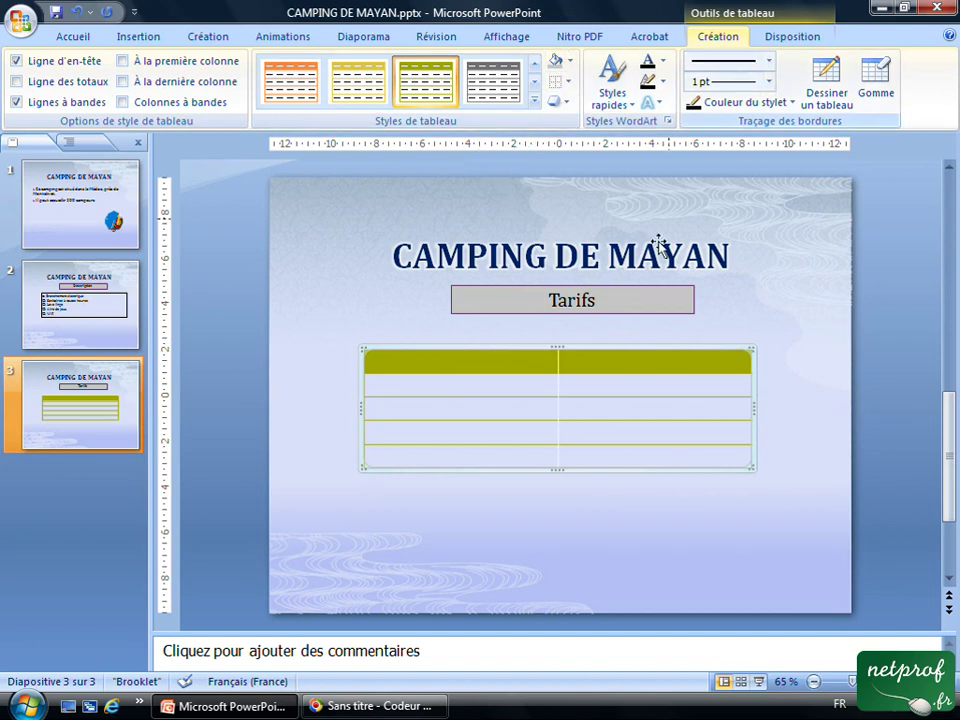
{"action": "left_click", "coordinate": [445, 365]}
{"action": "type", "text": "Désignation"}
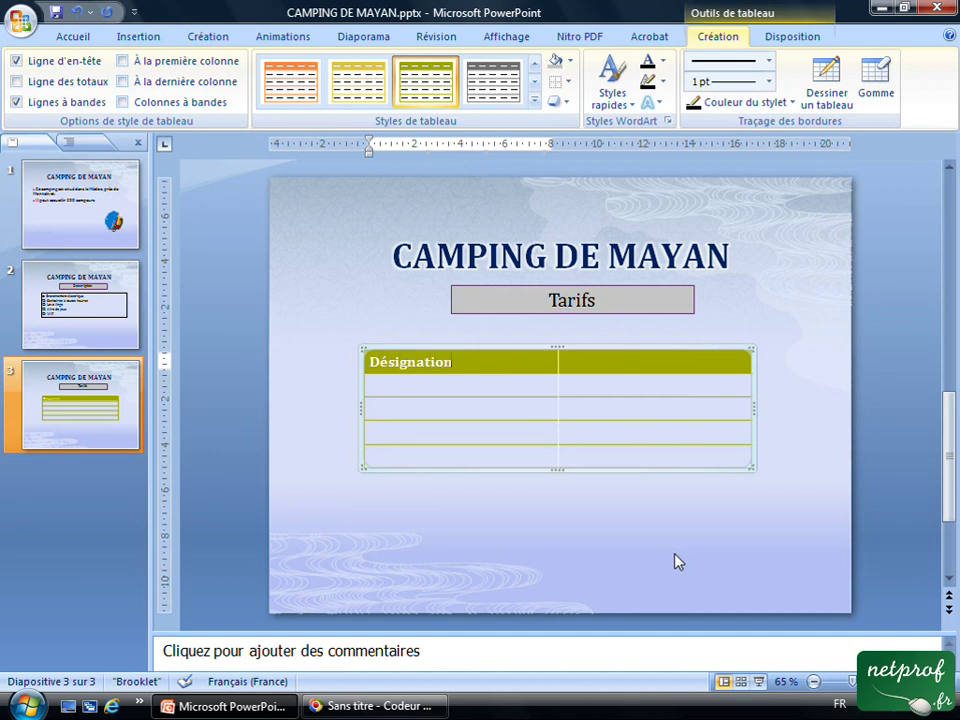
Step: Add the 'Par nuit' second heading and centre both header-row headings
{"action": "key", "text": "Tab"}
{"action": "type", "text": "Par nuit"}
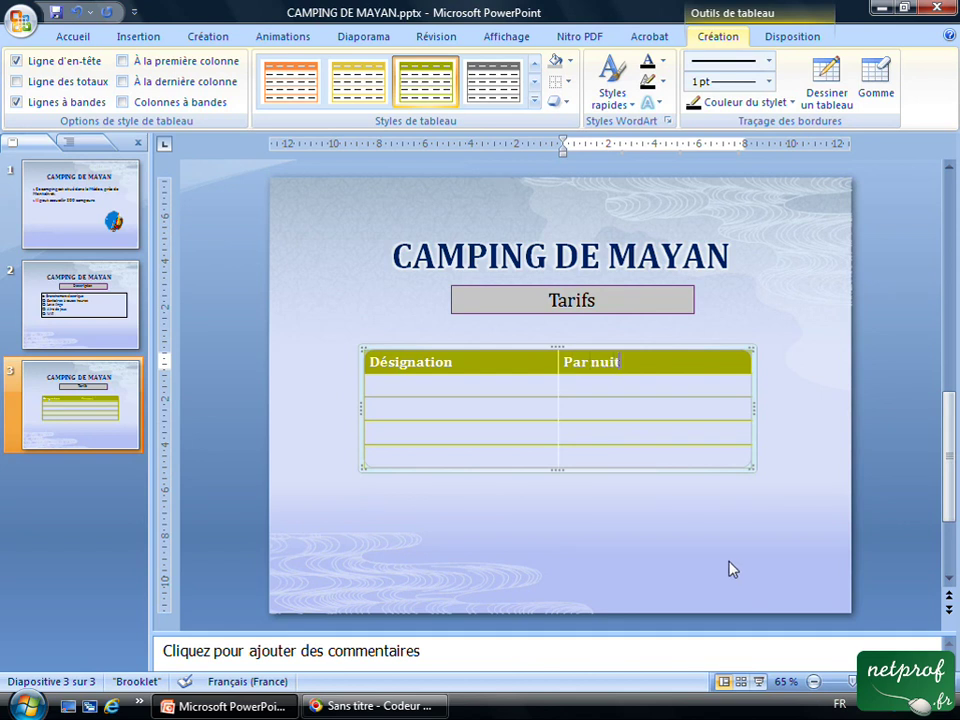
{"action": "left_click", "coordinate": [372, 362]}
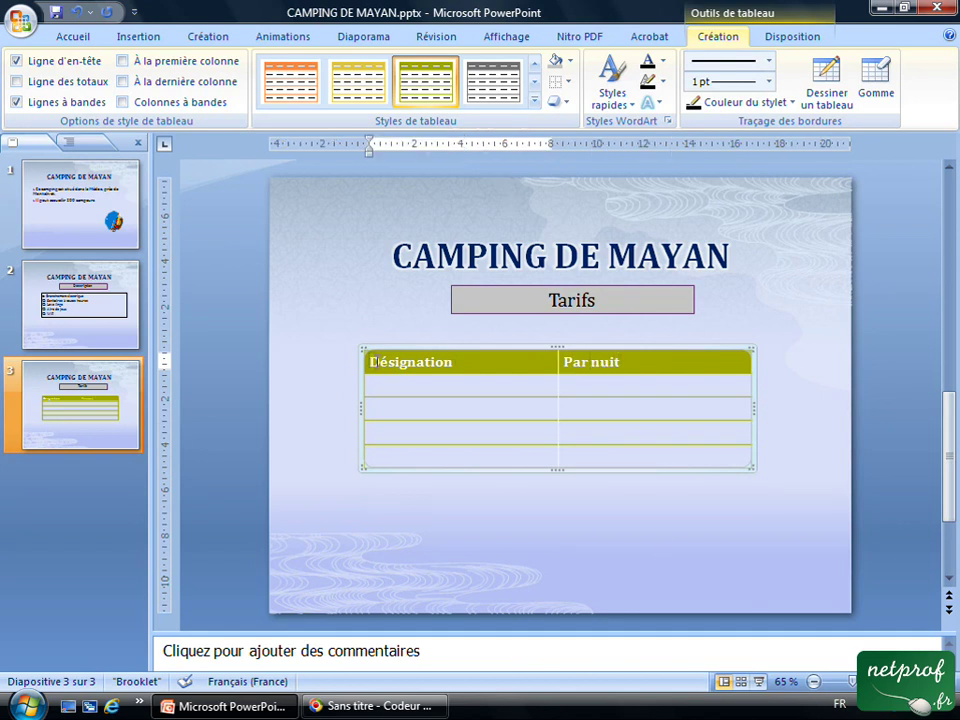
{"action": "left_click_drag", "start_coordinate": [531, 370], "coordinate": [645, 364]}
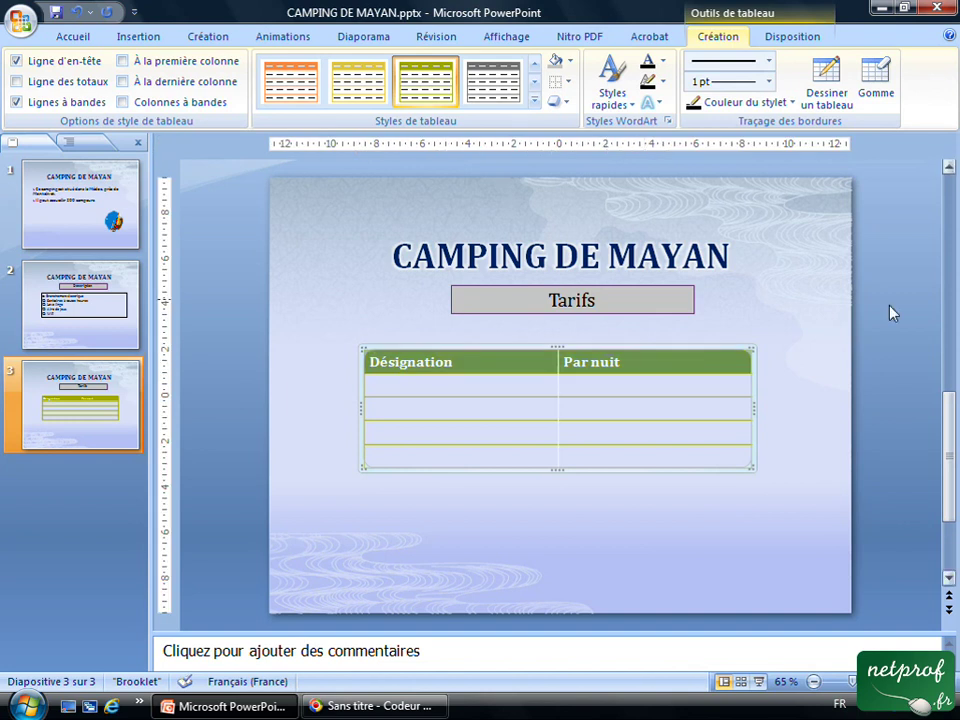
{"action": "left_click", "coordinate": [66, 34]}
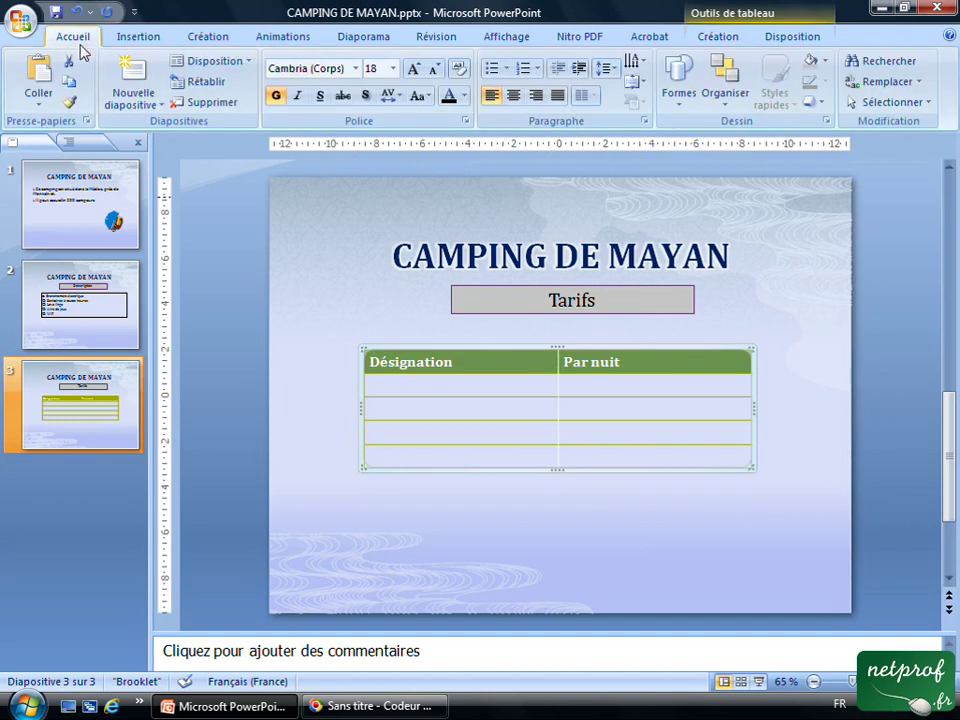
{"action": "left_click", "coordinate": [512, 96]}
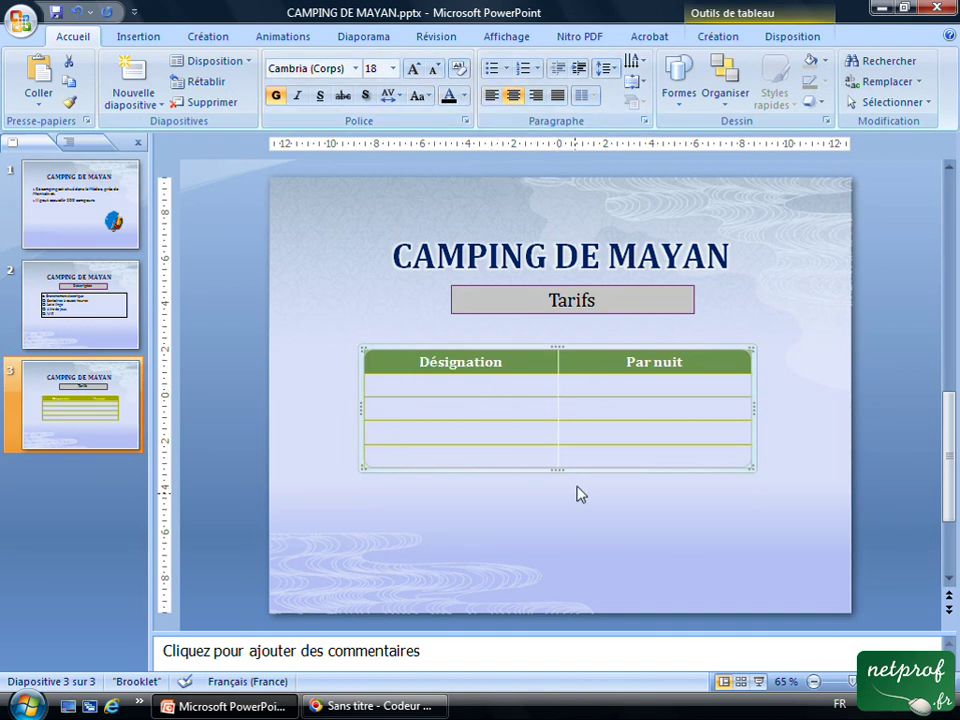
Step: Widen the Désignation column and enter 'Forfait tente (2personnes)' at 9,55 €
{"action": "left_click_drag", "start_coordinate": [557, 362], "coordinate": [620, 362]}
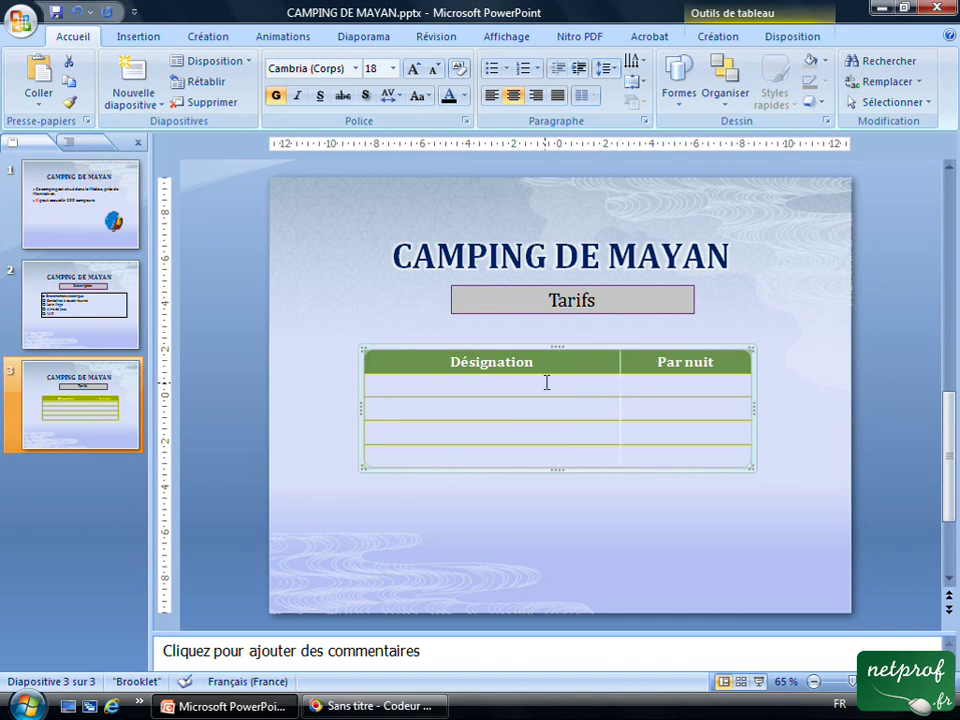
{"action": "left_click", "coordinate": [542, 392]}
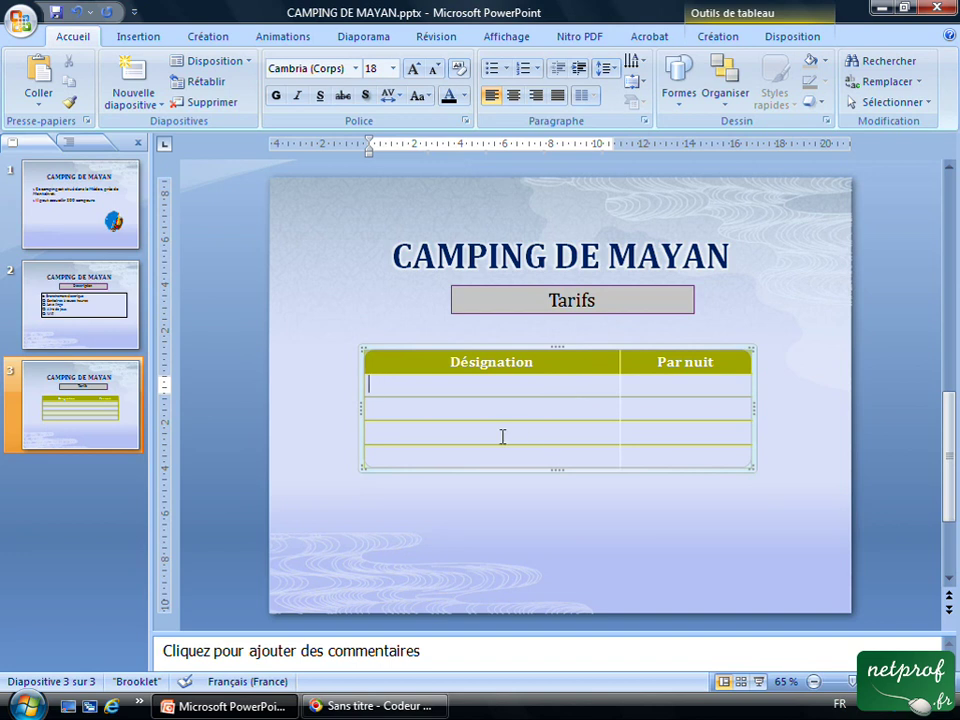
{"action": "type", "text": "Forfait tente ("}
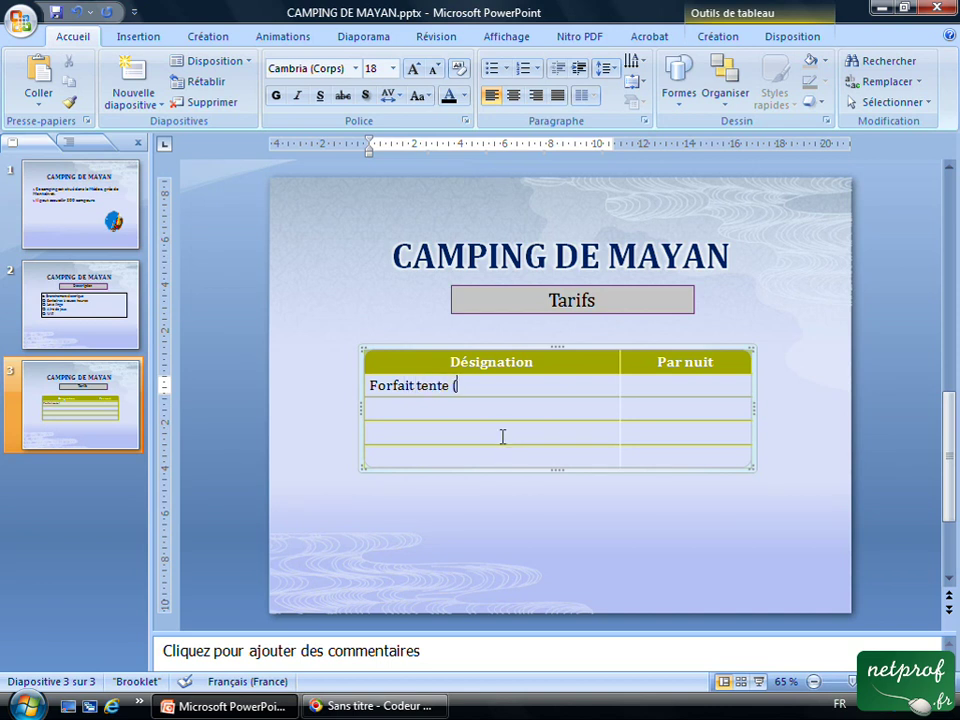
{"action": "type", "text": "2personnes"}
{"action": "key", "text": "Tab"}
{"action": "type", "text": "9,55"}
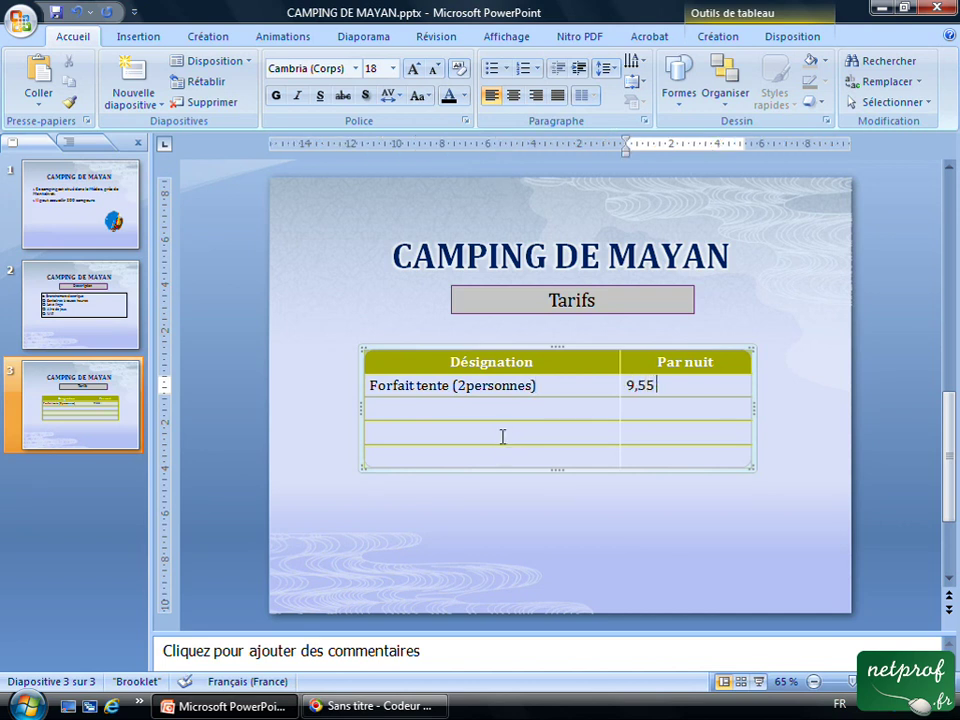
{"action": "type", "text": " €"}
Step: Set the font size of all table data rows to 24
{"action": "left_click_drag", "start_coordinate": [370, 389], "coordinate": [675, 394]}
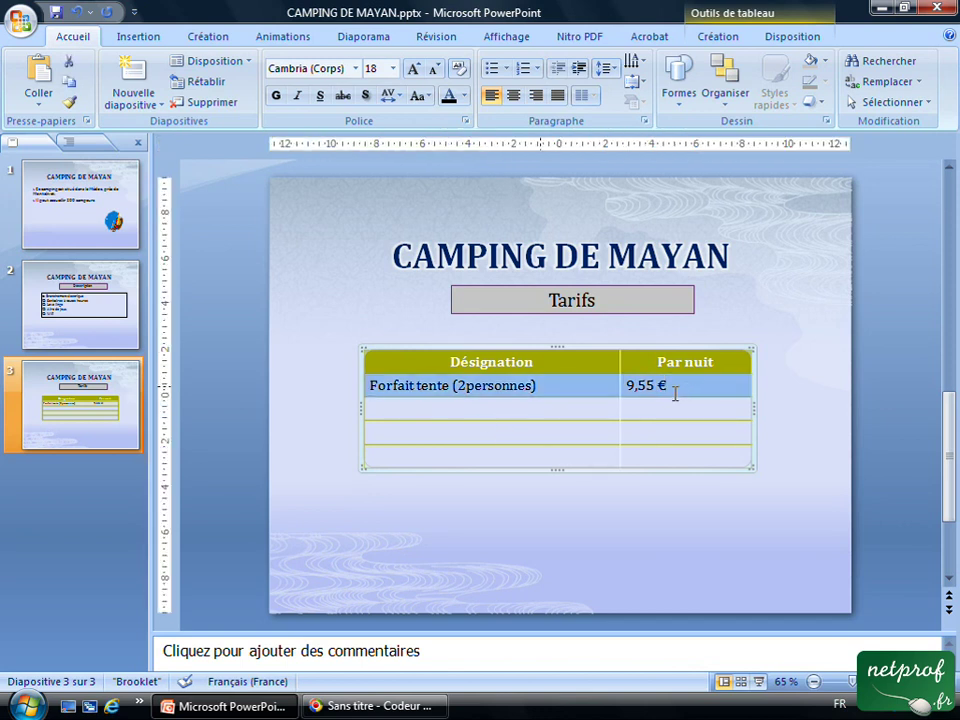
{"action": "left_click", "coordinate": [689, 457], "text": "shift"}
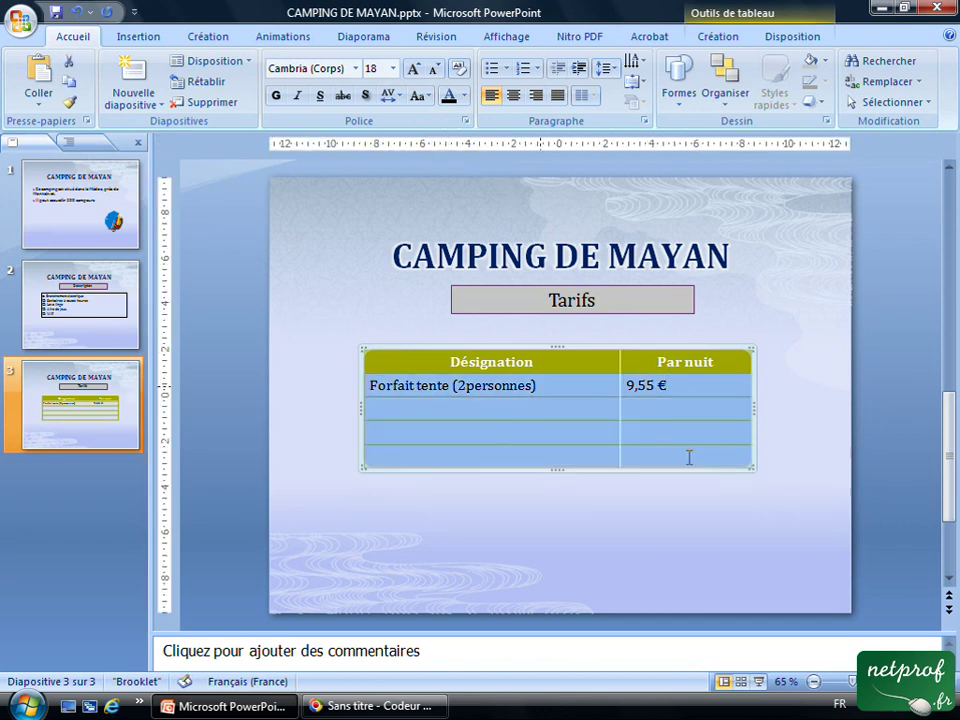
{"action": "left_click", "coordinate": [393, 68]}
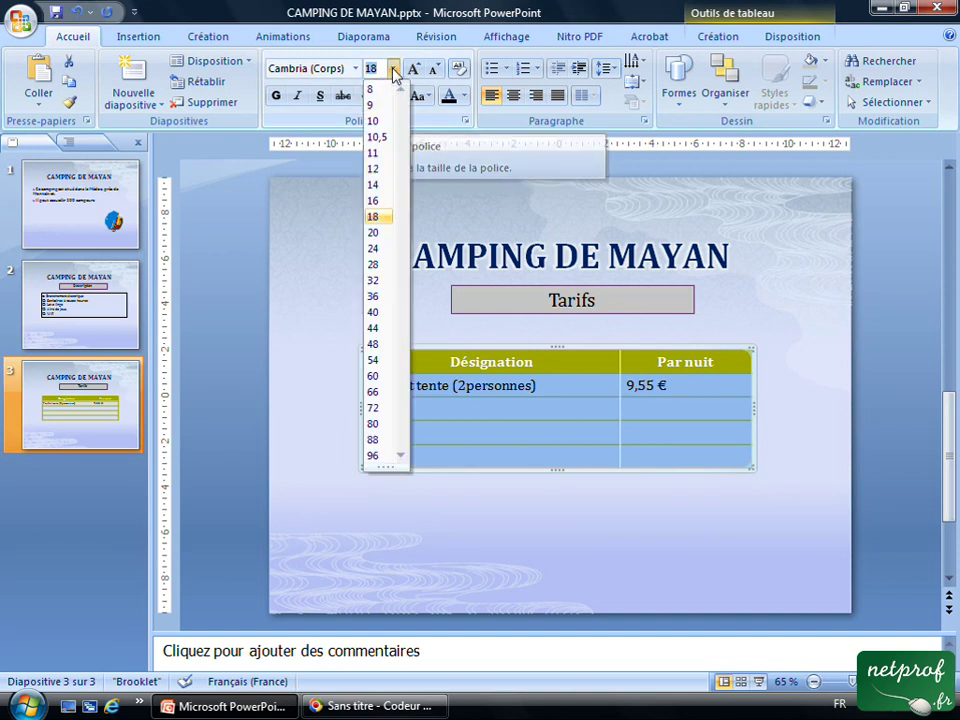
{"action": "left_click", "coordinate": [380, 247]}
{"action": "left_click", "coordinate": [697, 362]}
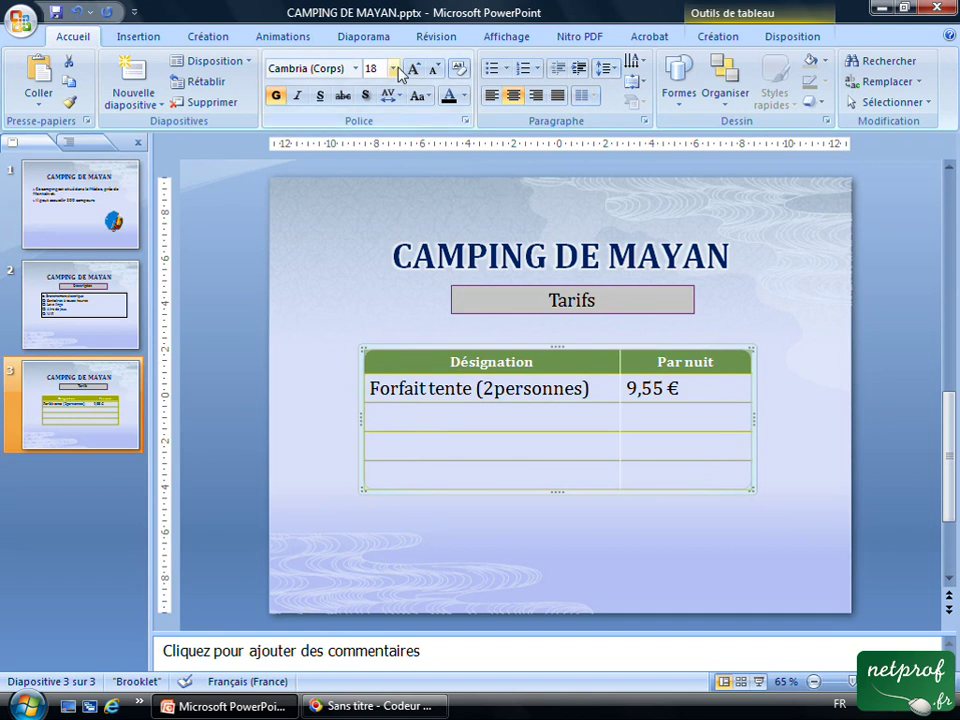
{"action": "left_click", "coordinate": [393, 68]}
{"action": "left_click", "coordinate": [373, 248]}
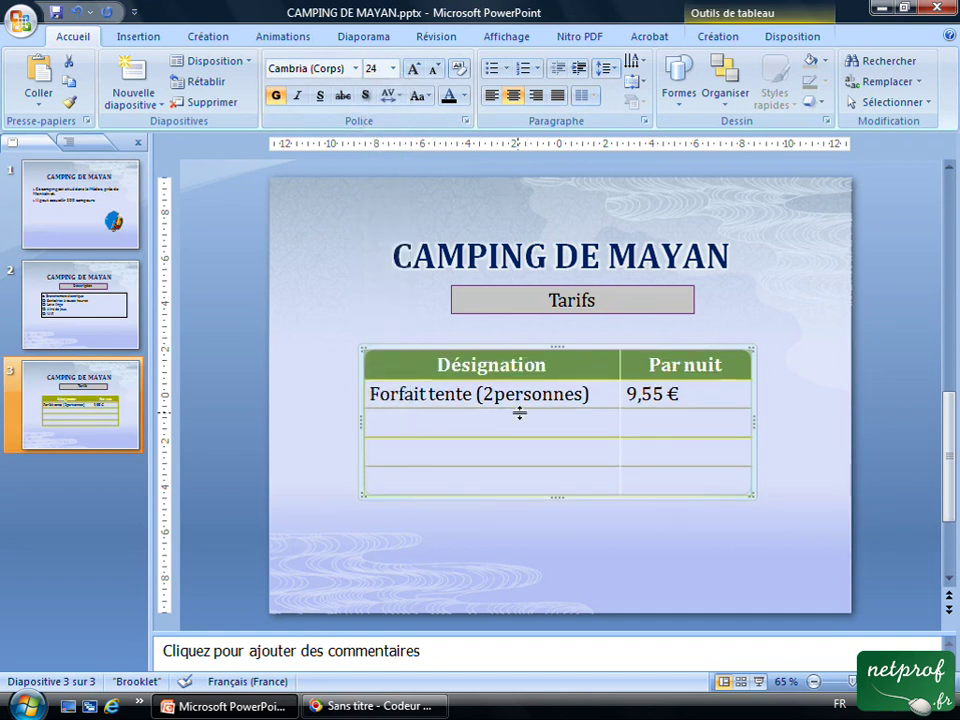
Step: Centre the prices in the Par nuit column's data cells
{"action": "left_click", "coordinate": [633, 397]}
{"action": "left_click_drag", "start_coordinate": [620, 393], "coordinate": [633, 493]}
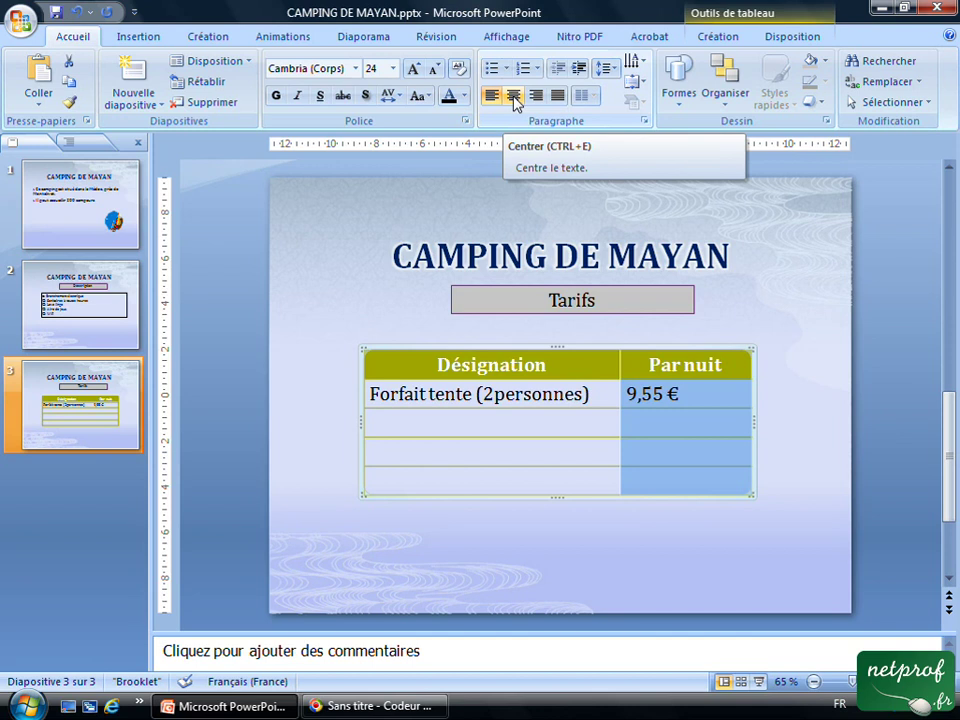
{"action": "left_click", "coordinate": [513, 96]}
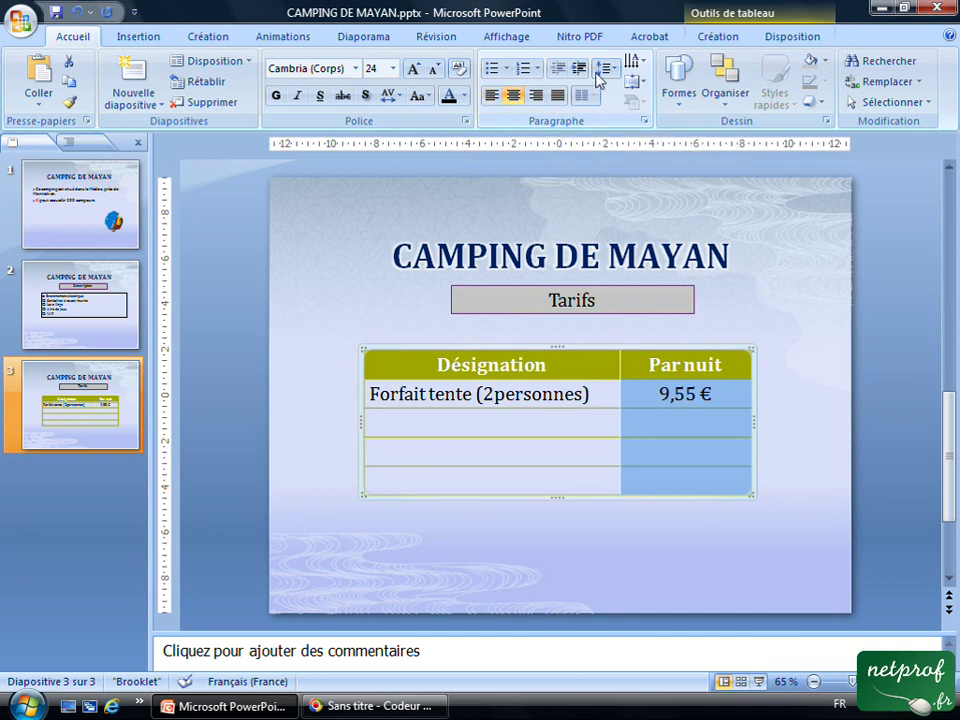
{"action": "left_click", "coordinate": [541, 431]}
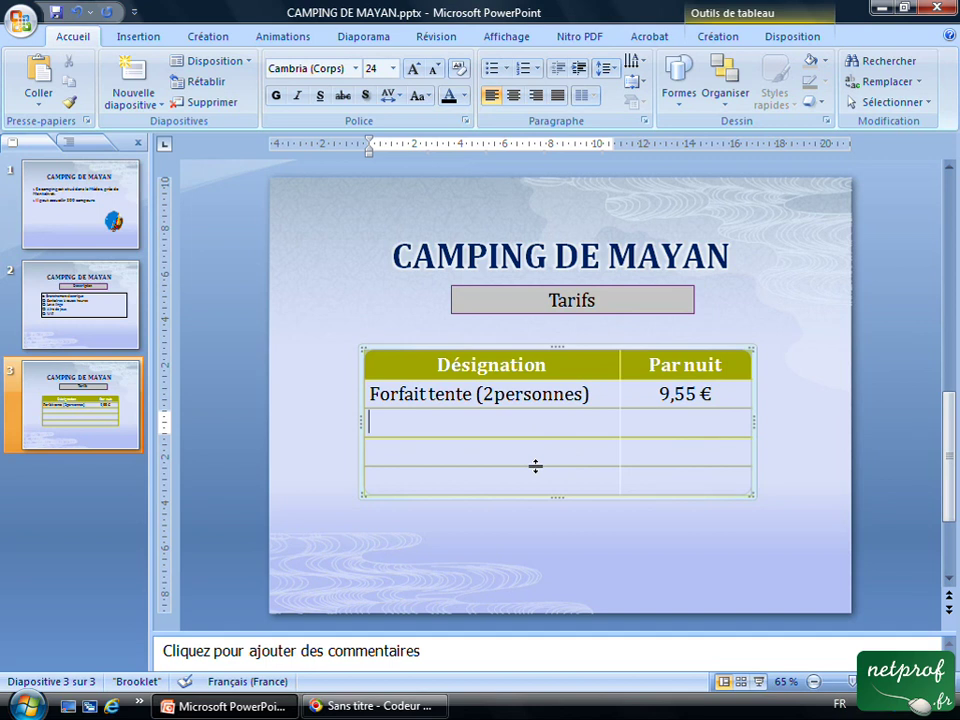
Step: Enter 'Forfait caravane ou camping car + électricité pour 2 personnes' at 12,00 €, widening the table both sides
{"action": "type", "text": "Forfait"}
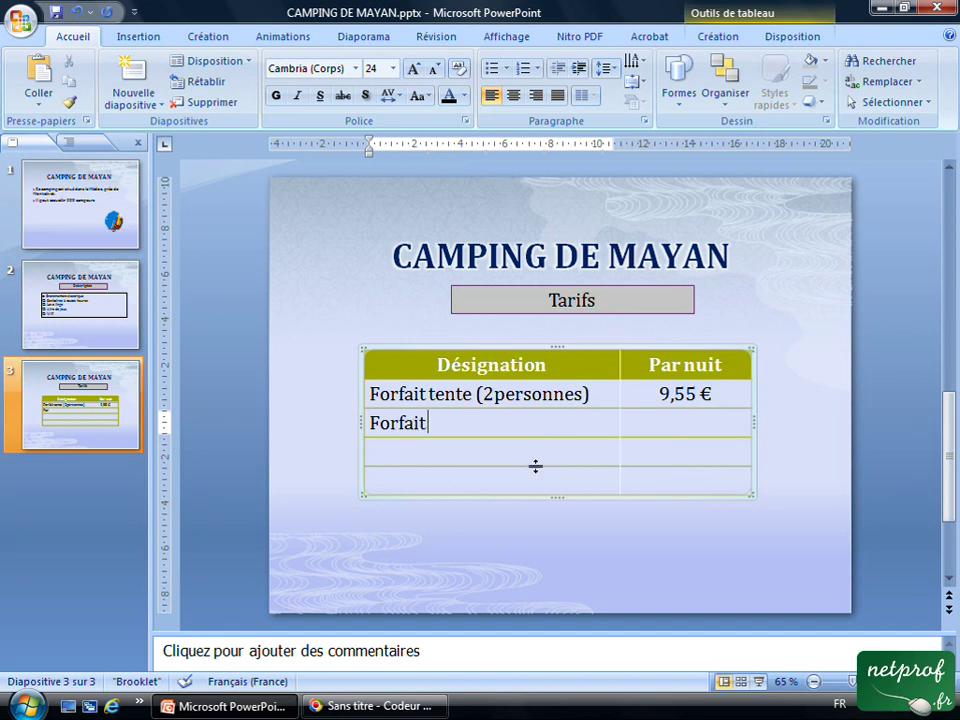
{"action": "type", "text": " caravan"}
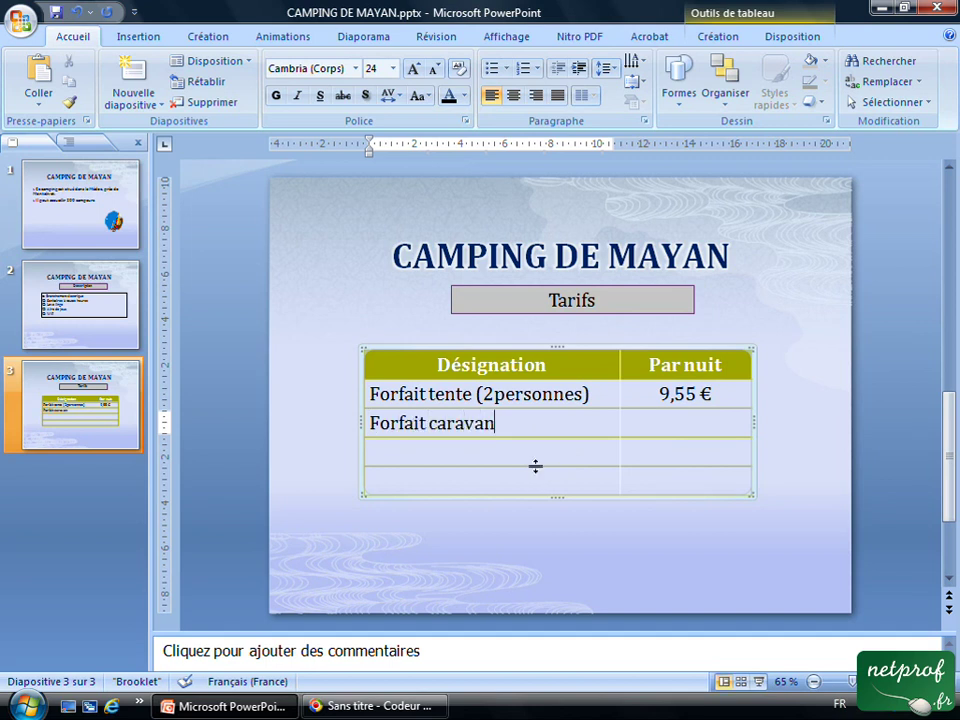
{"action": "type", "text": "e ou camping car"}
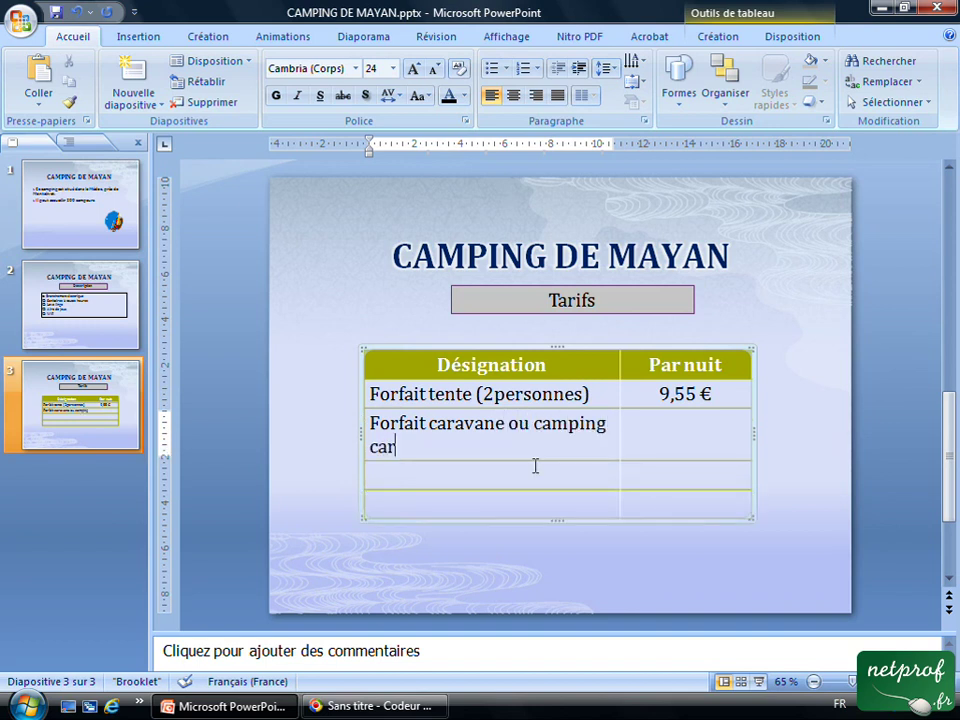
{"action": "type", "text": " +"}
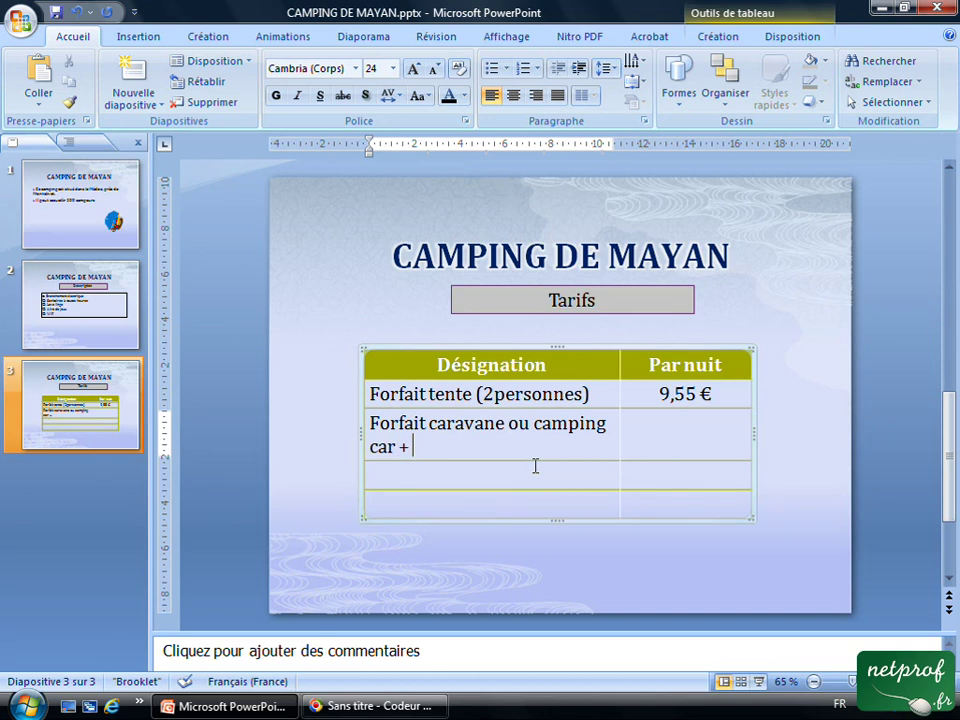
{"action": "type", "text": " électricité pour 2 personnes"}
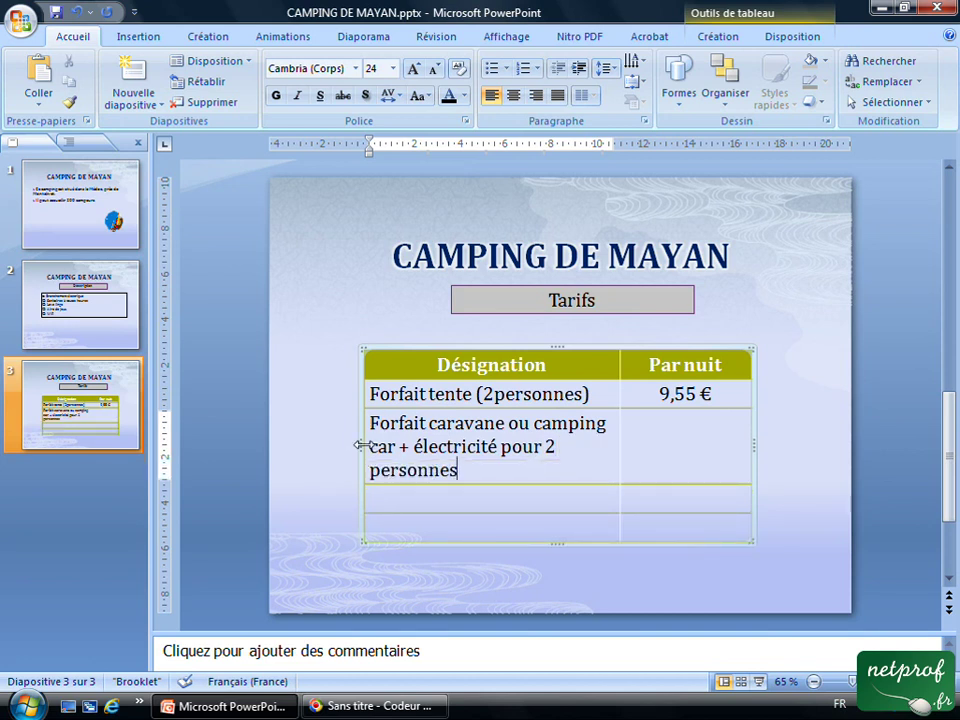
{"action": "left_click_drag", "start_coordinate": [362, 445], "coordinate": [308, 443]}
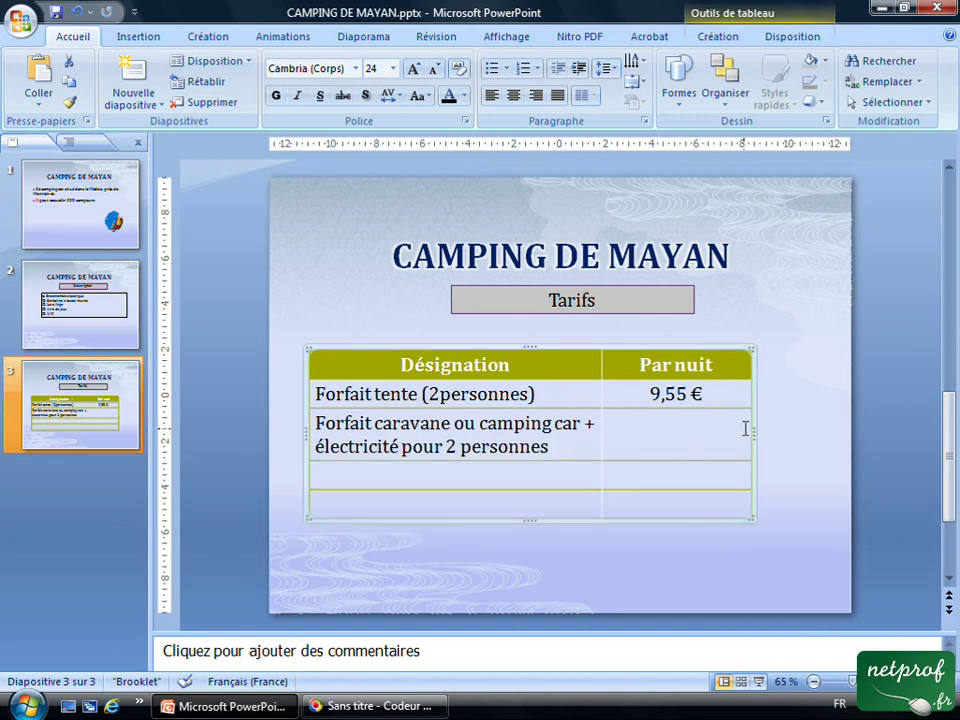
{"action": "mouse_move", "coordinate": [753, 432]}
{"action": "left_mouse_down"}
{"action": "mouse_move", "coordinate": [795, 425]}
{"action": "mouse_move", "coordinate": [801, 433]}
{"action": "left_mouse_up"}
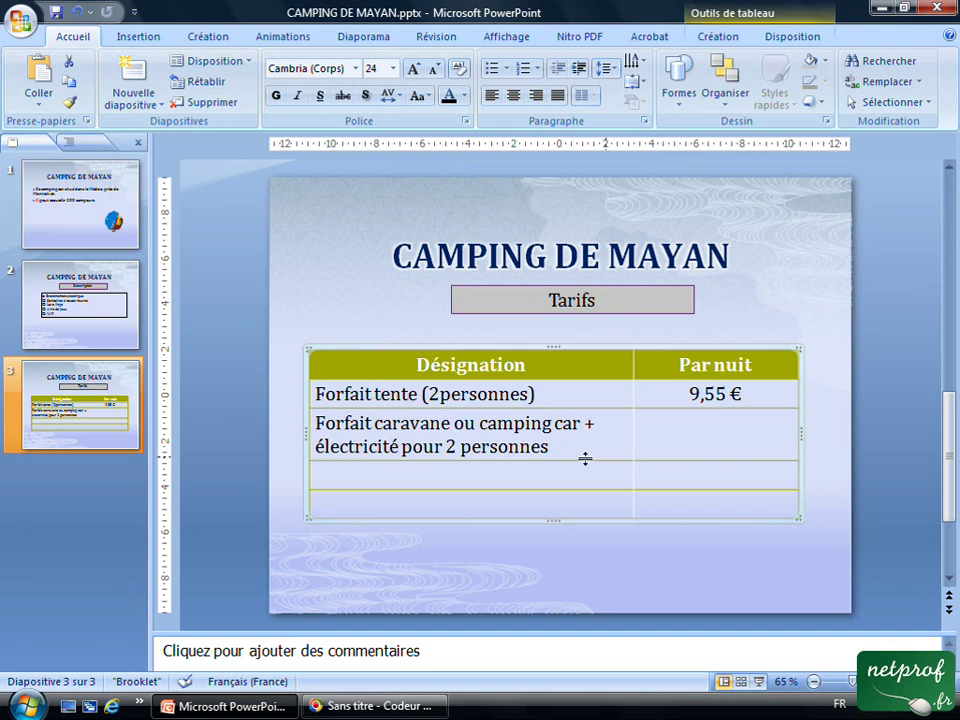
{"action": "left_click", "coordinate": [698, 437]}
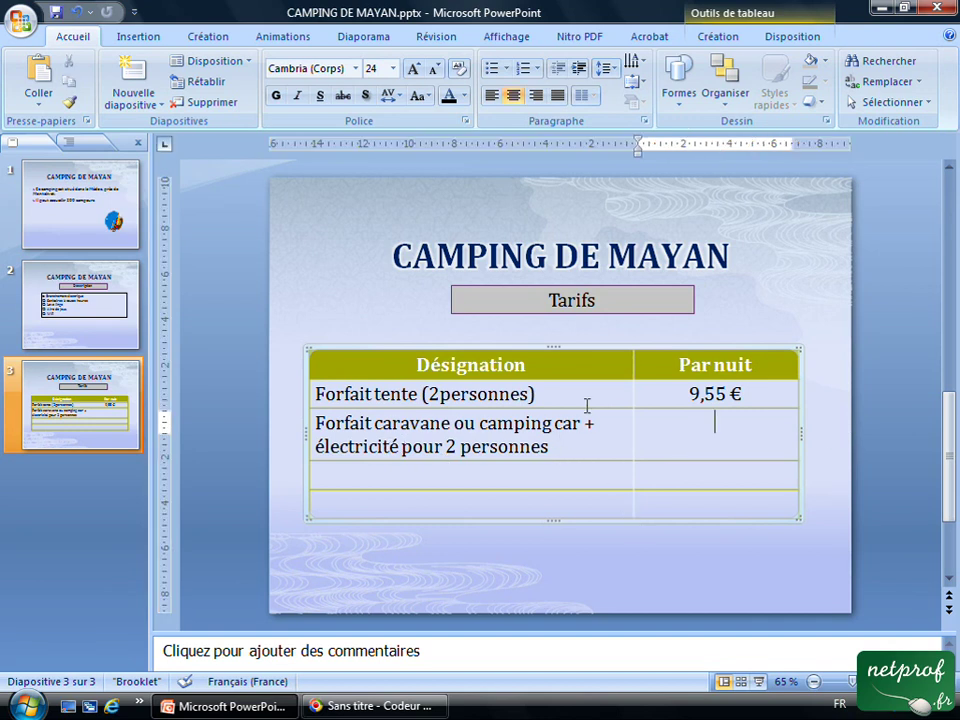
{"action": "type", "text": "12,00"}
{"action": "type", "text": " €"}
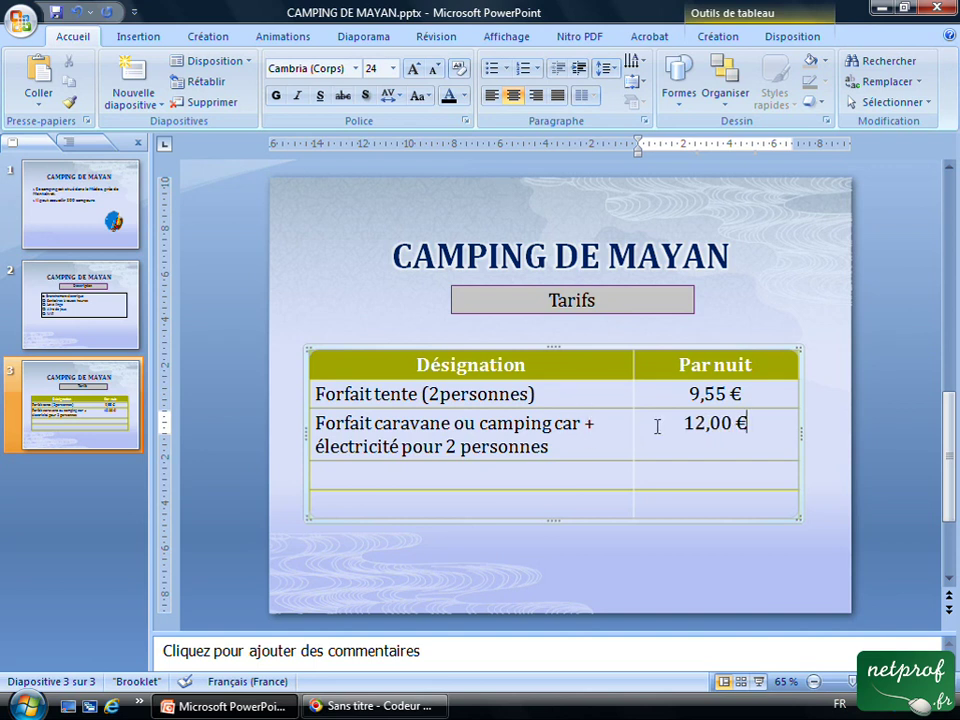
{"action": "left_click", "coordinate": [633, 433]}
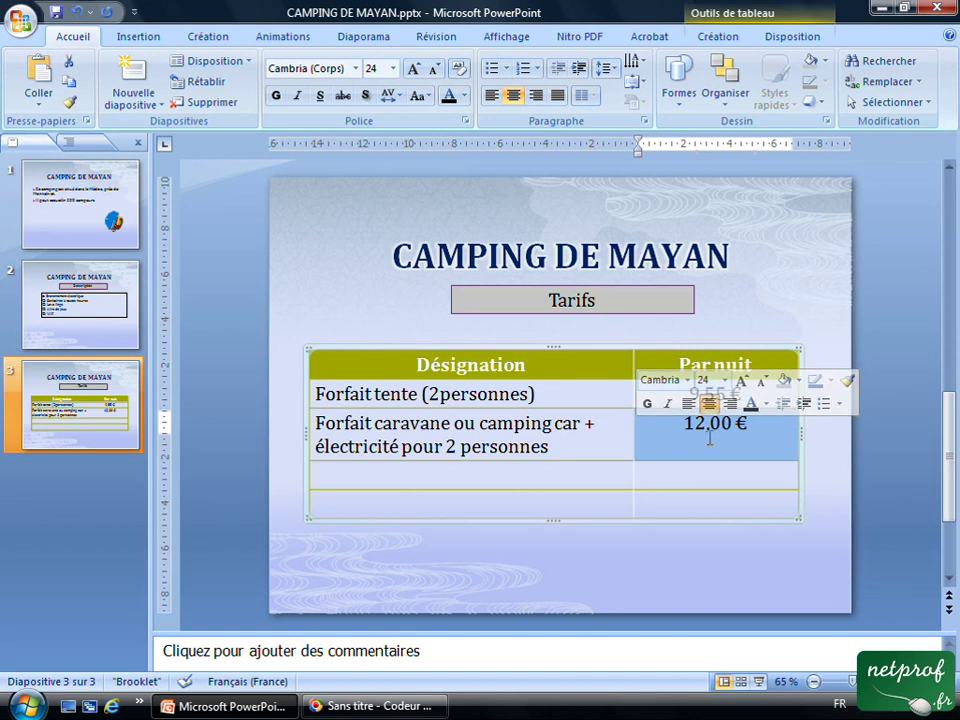
Step: Set the 12,00 € cell's vertical alignment to Milieu in Format de la forme's Zone de texte
{"action": "right_click", "coordinate": [715, 432]}
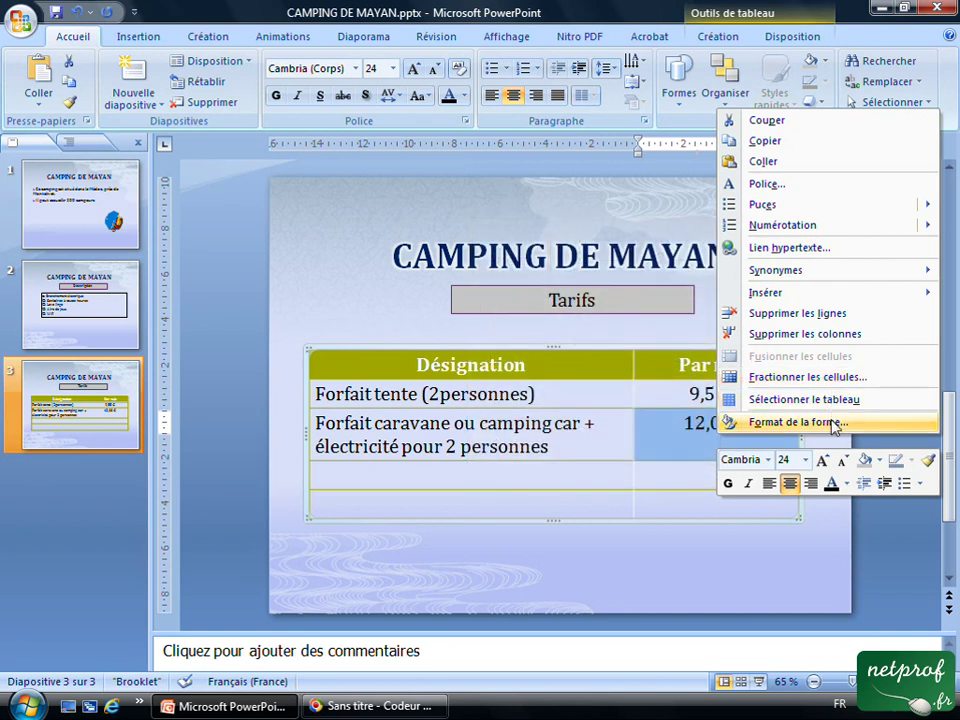
{"action": "left_click", "coordinate": [830, 421]}
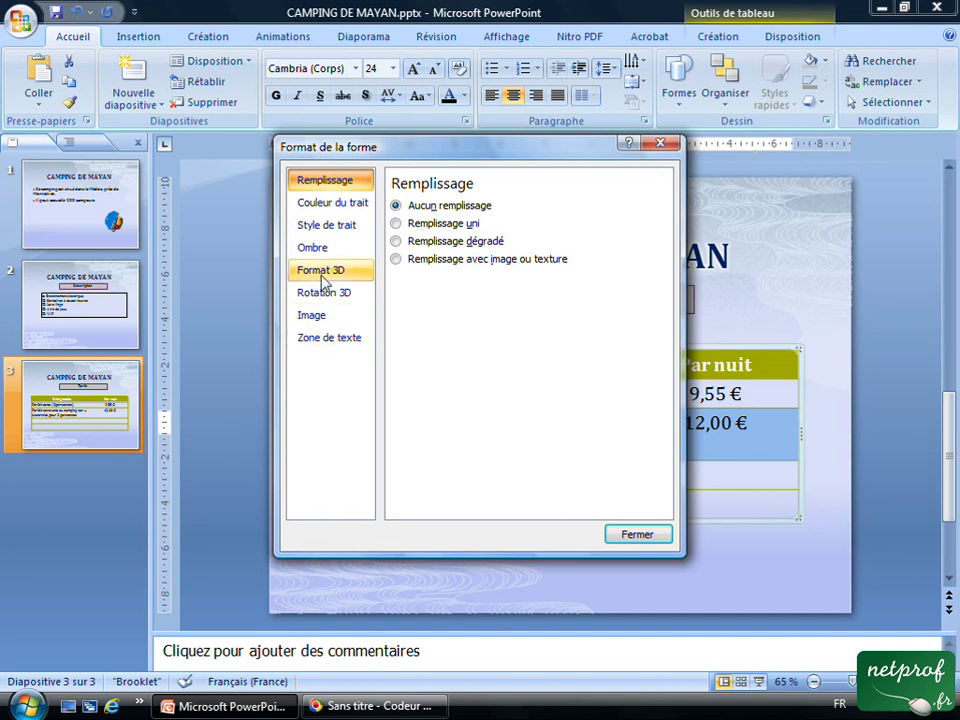
{"action": "left_click", "coordinate": [333, 340]}
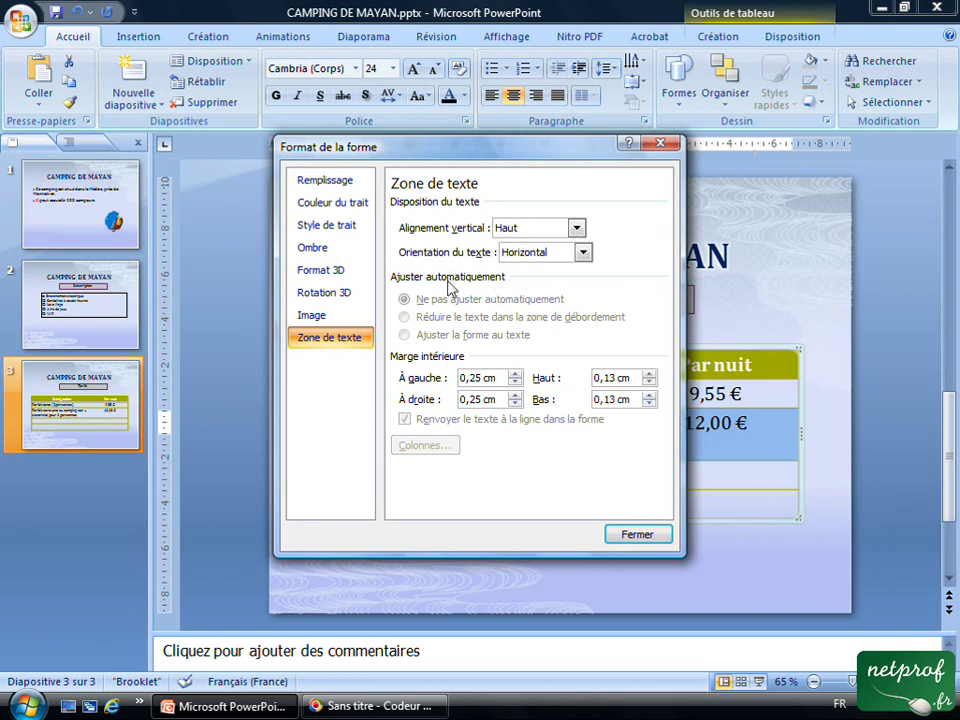
{"action": "left_click", "coordinate": [577, 229]}
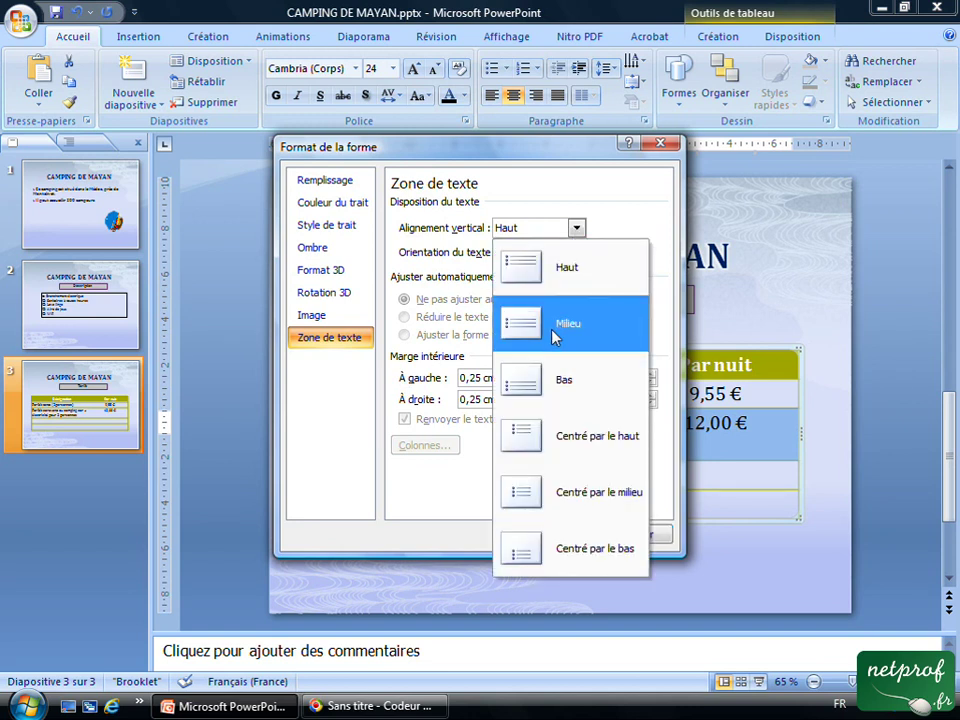
{"action": "left_click", "coordinate": [521, 327]}
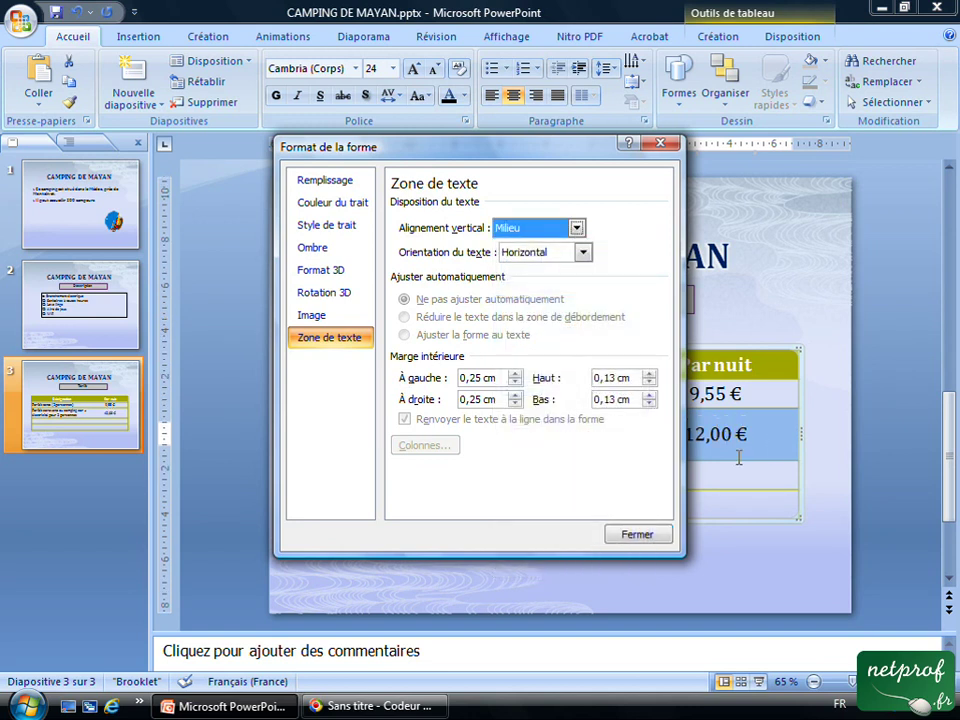
{"action": "left_click_drag", "start_coordinate": [590, 156], "coordinate": [483, 158]}
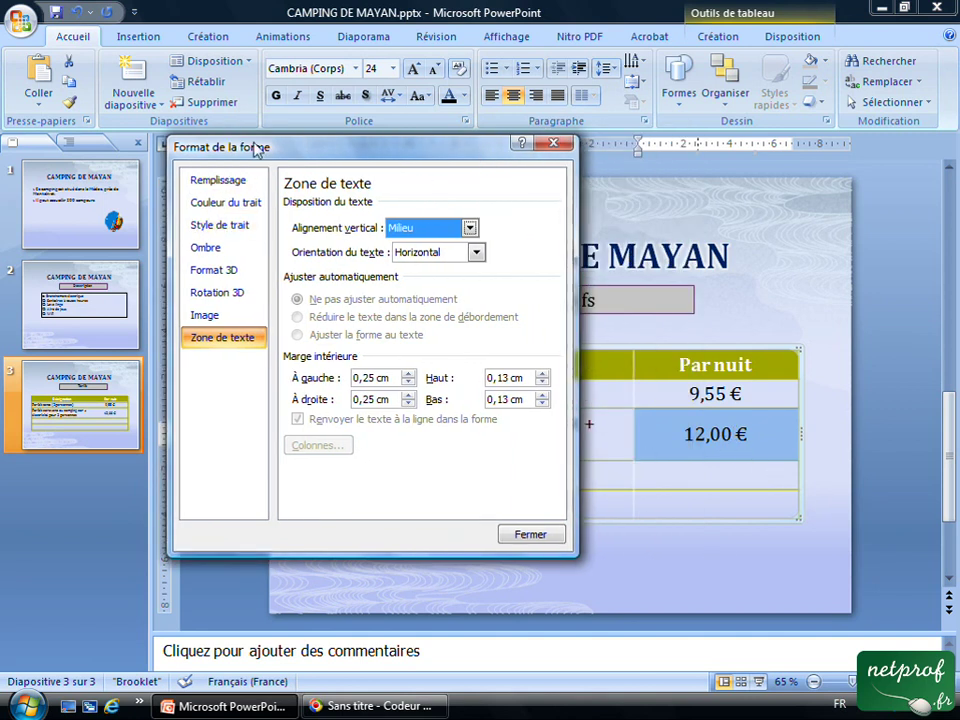
{"action": "left_click", "coordinate": [554, 144]}
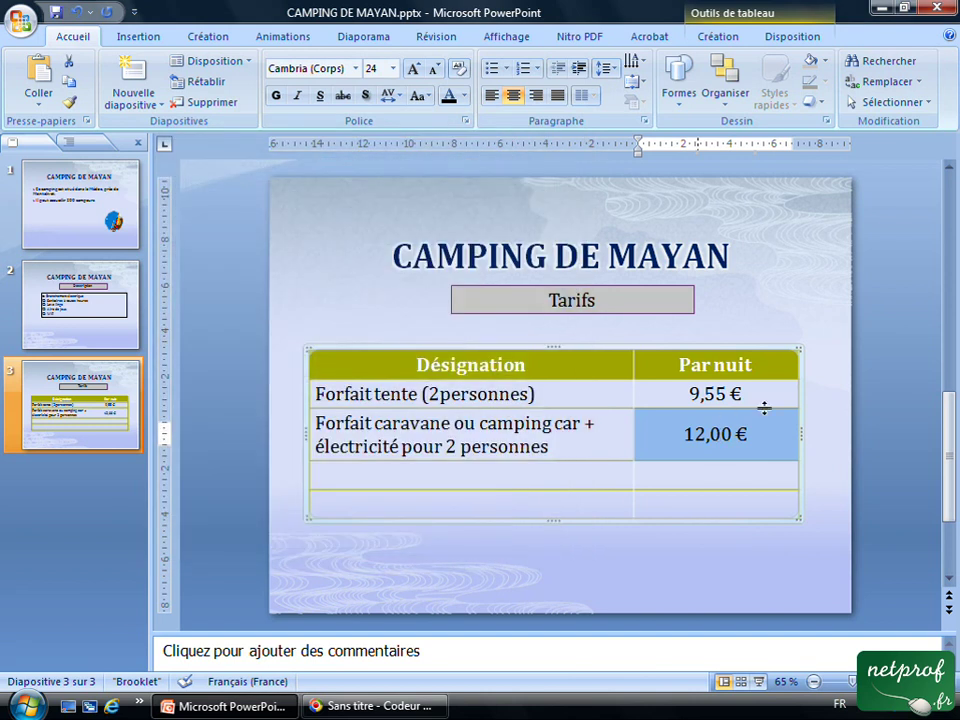
Step: Fill row 3 with 'Campeur supplémentaire (2 à 7 ans)' at 1,18 €
{"action": "left_click", "coordinate": [456, 476]}
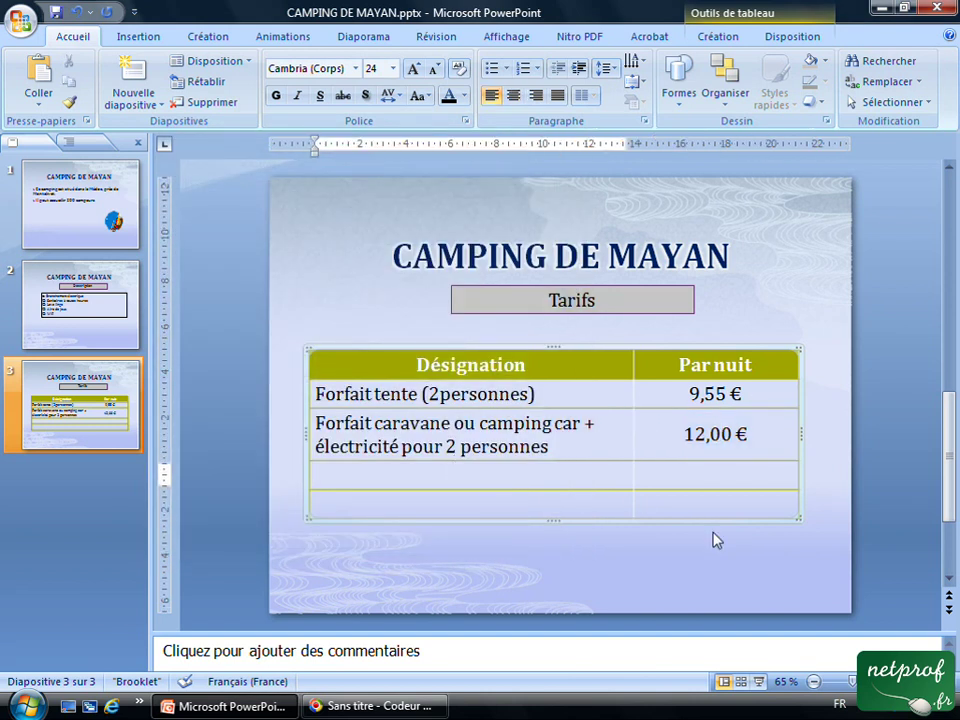
{"action": "type", "text": "Campeur"}
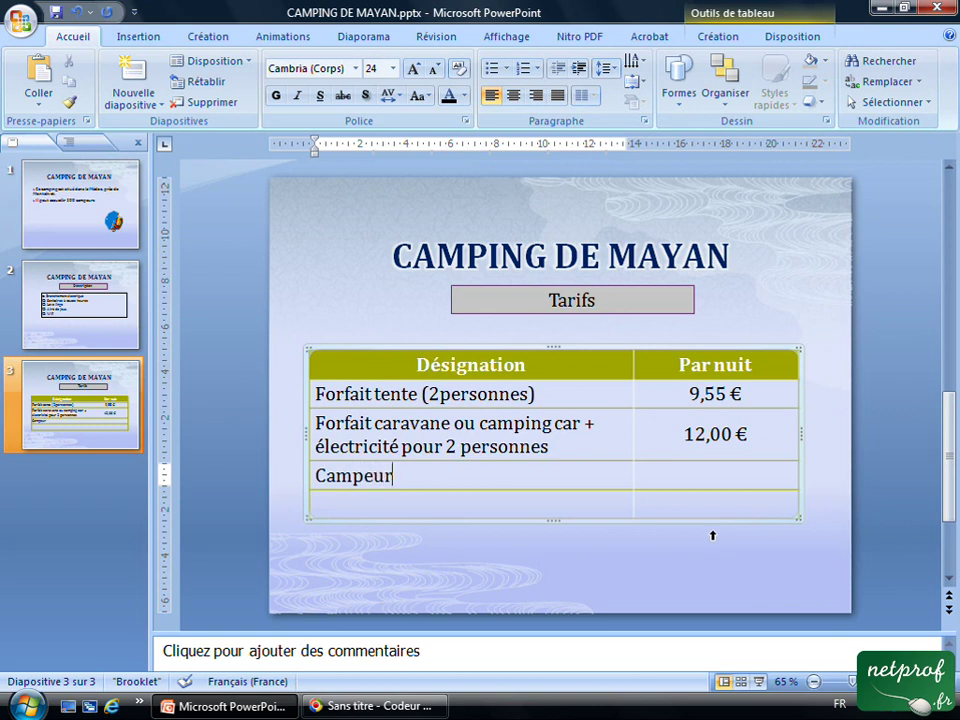
{"action": "type", "text": " supplémentaire"}
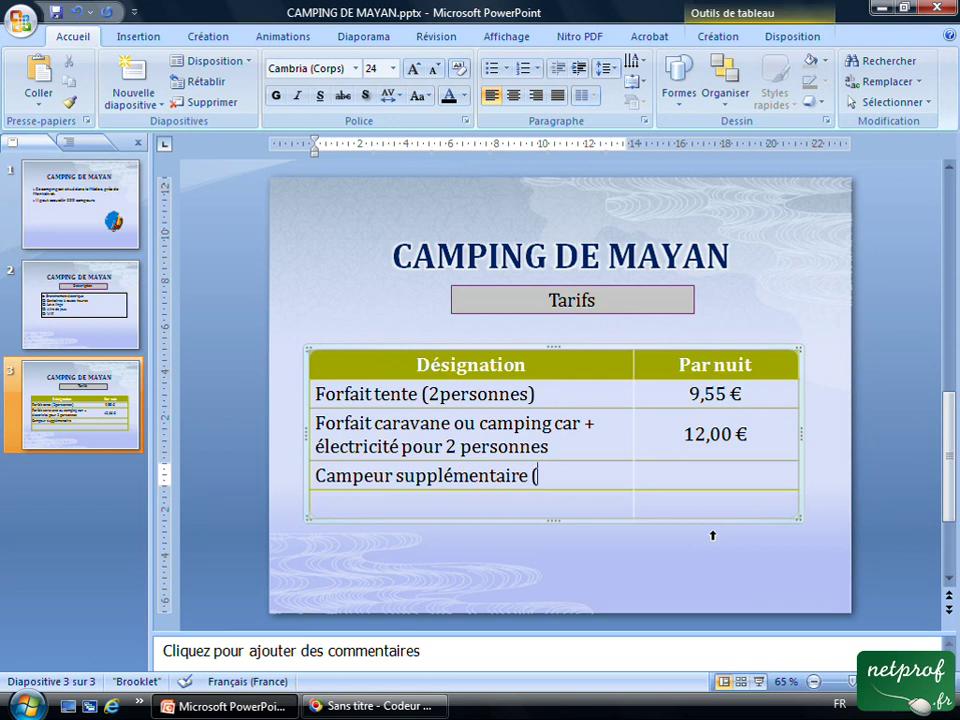
{"action": "type", "text": " (2 à 7 ans)"}
{"action": "key", "text": "Tab"}
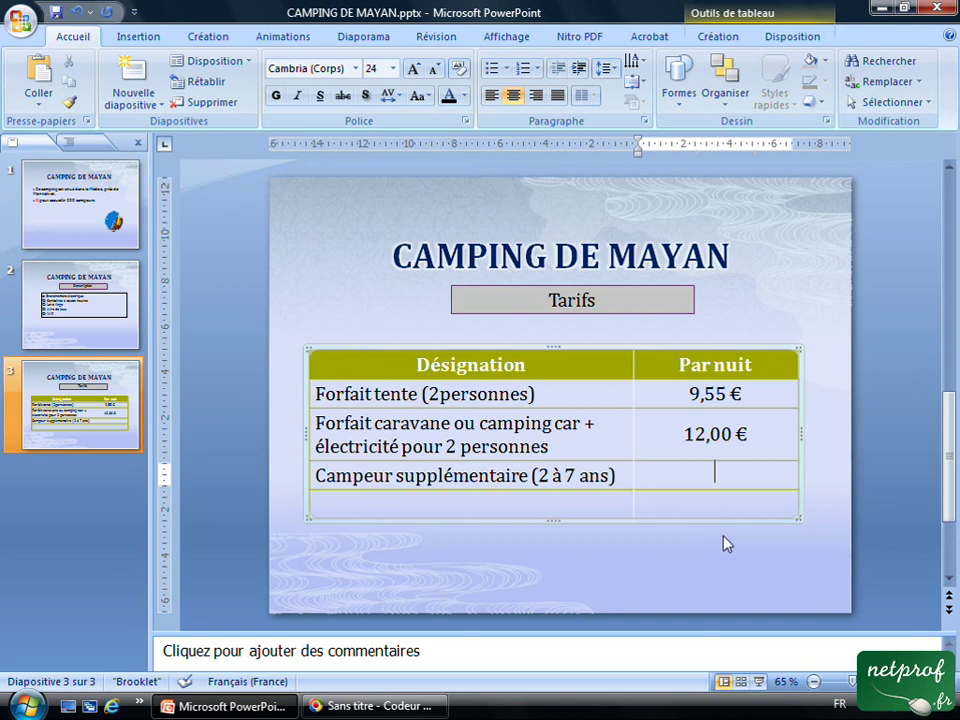
{"action": "type", "text": "1,18 €"}
Step: Fill row 4 with 'Enfant de moins de 2 ans' priced as gratuit
{"action": "left_click", "coordinate": [557, 501]}
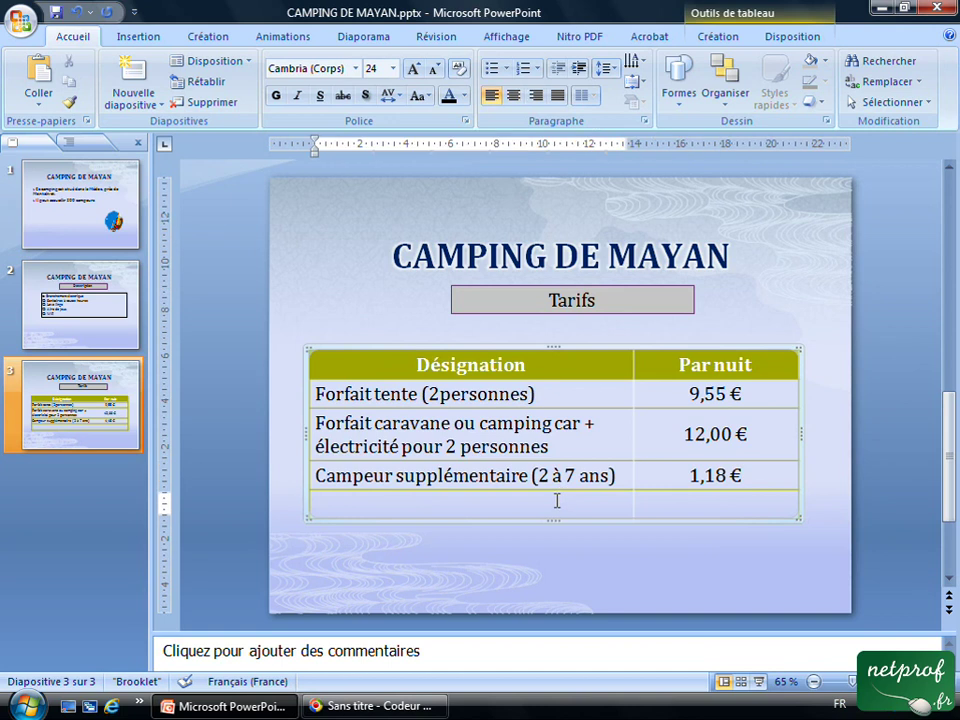
{"action": "type", "text": "Enfants de moins de 2 ans"}
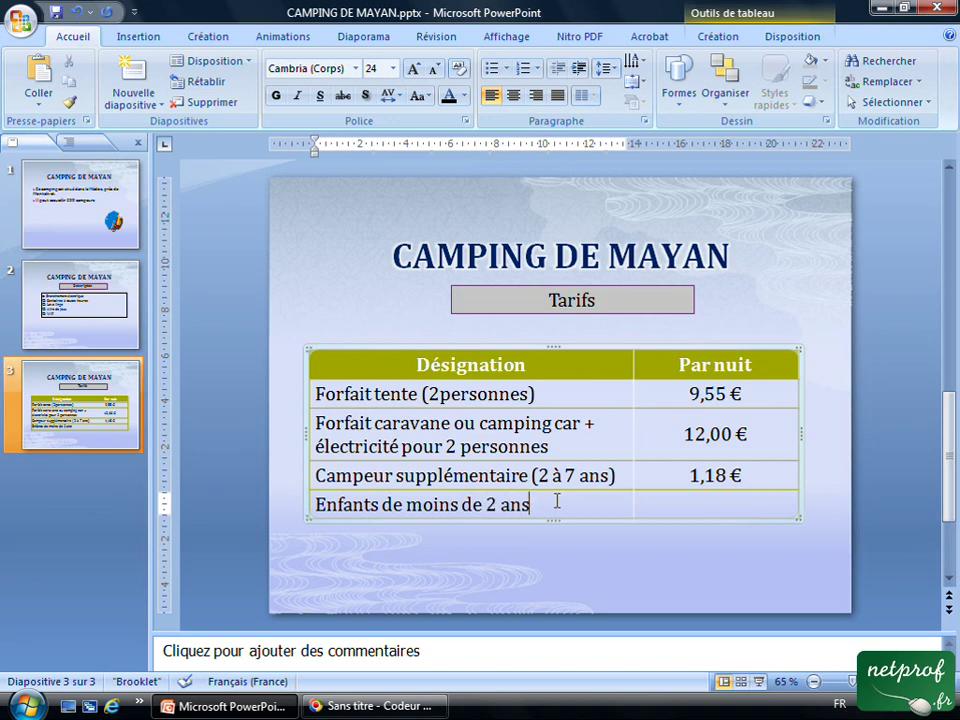
{"action": "left_click", "coordinate": [381, 505]}
{"action": "key", "text": "BackSpace"}
{"action": "left_click", "coordinate": [725, 508]}
{"action": "type", "text": "gra"}
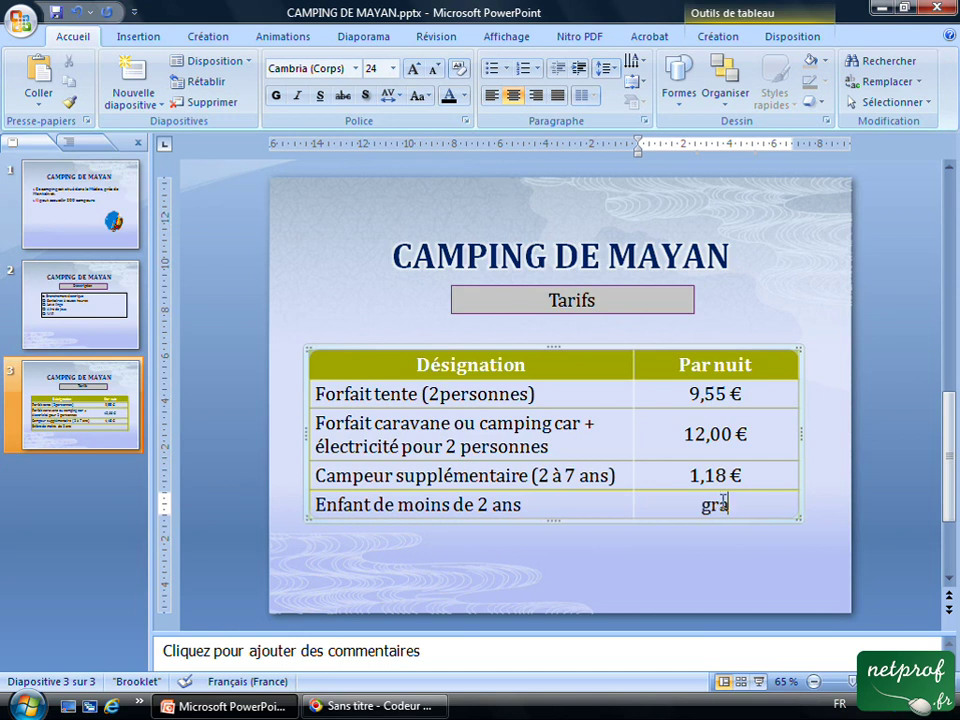
{"action": "type", "text": "tuit"}
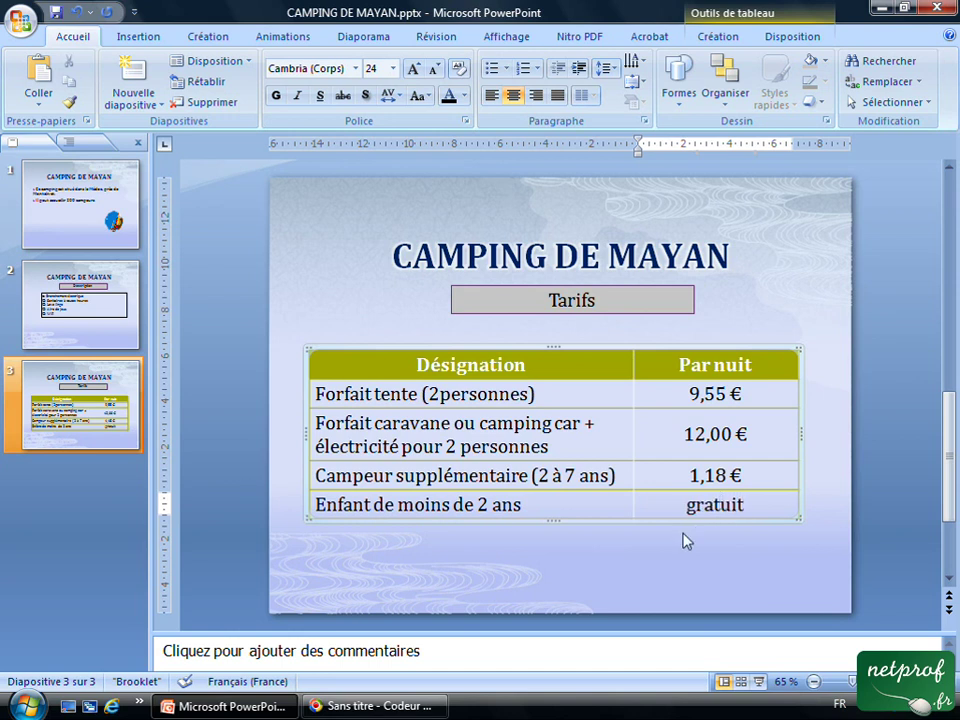
{"action": "left_click", "coordinate": [724, 335]}
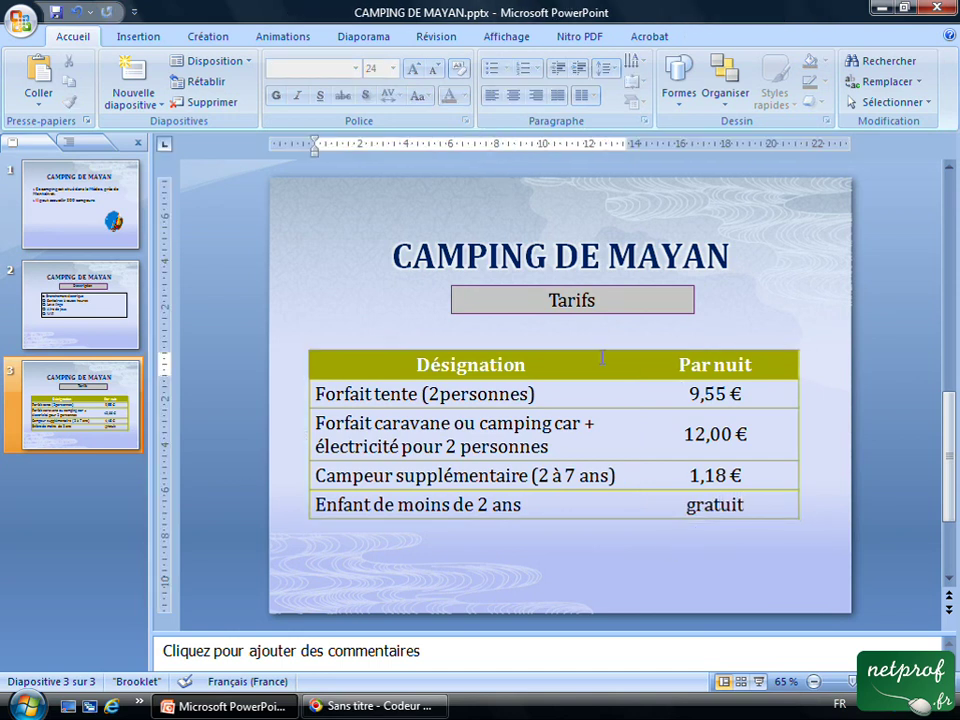
Step: Nudge the price table slightly up and right, closer under the Tarifs banner
{"action": "left_click", "coordinate": [621, 347]}
{"action": "left_click_drag", "start_coordinate": [634, 334], "coordinate": [624, 336]}
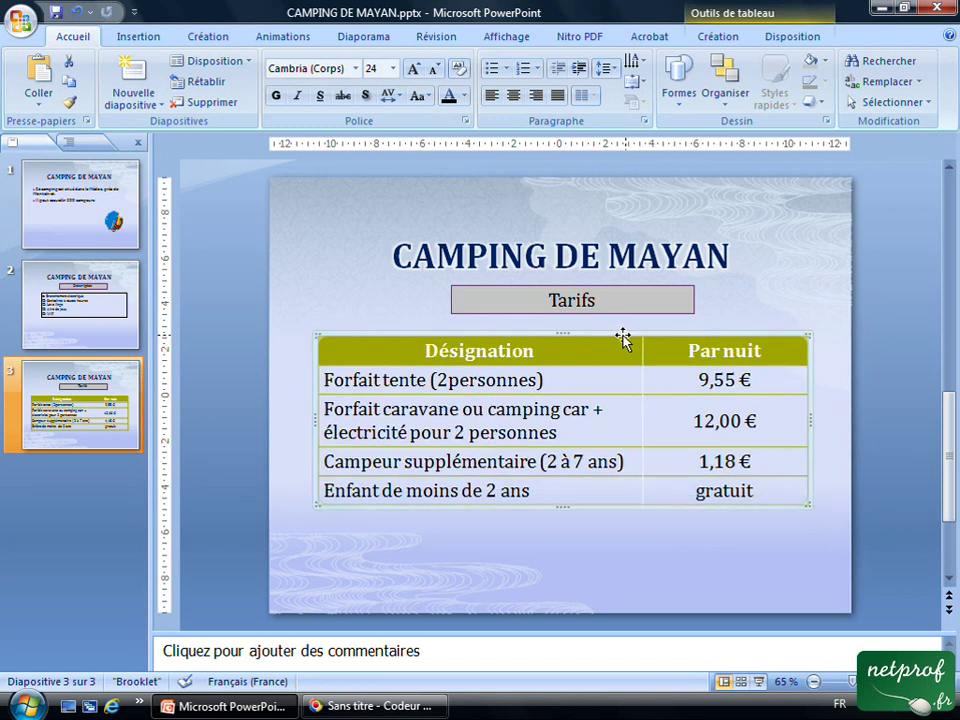
{"action": "left_click", "coordinate": [658, 316]}
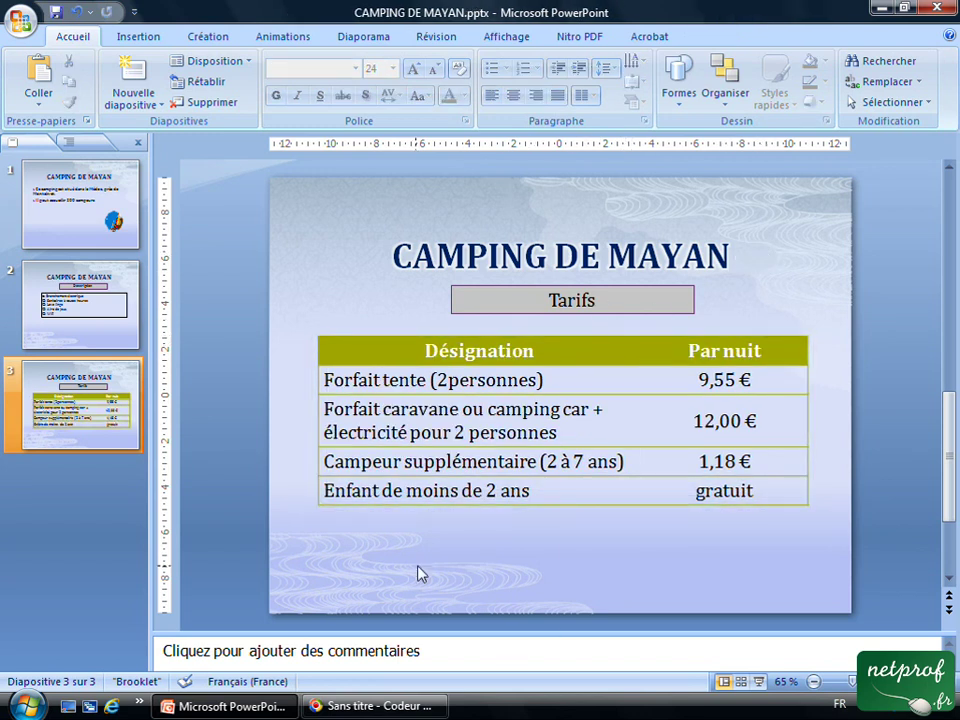